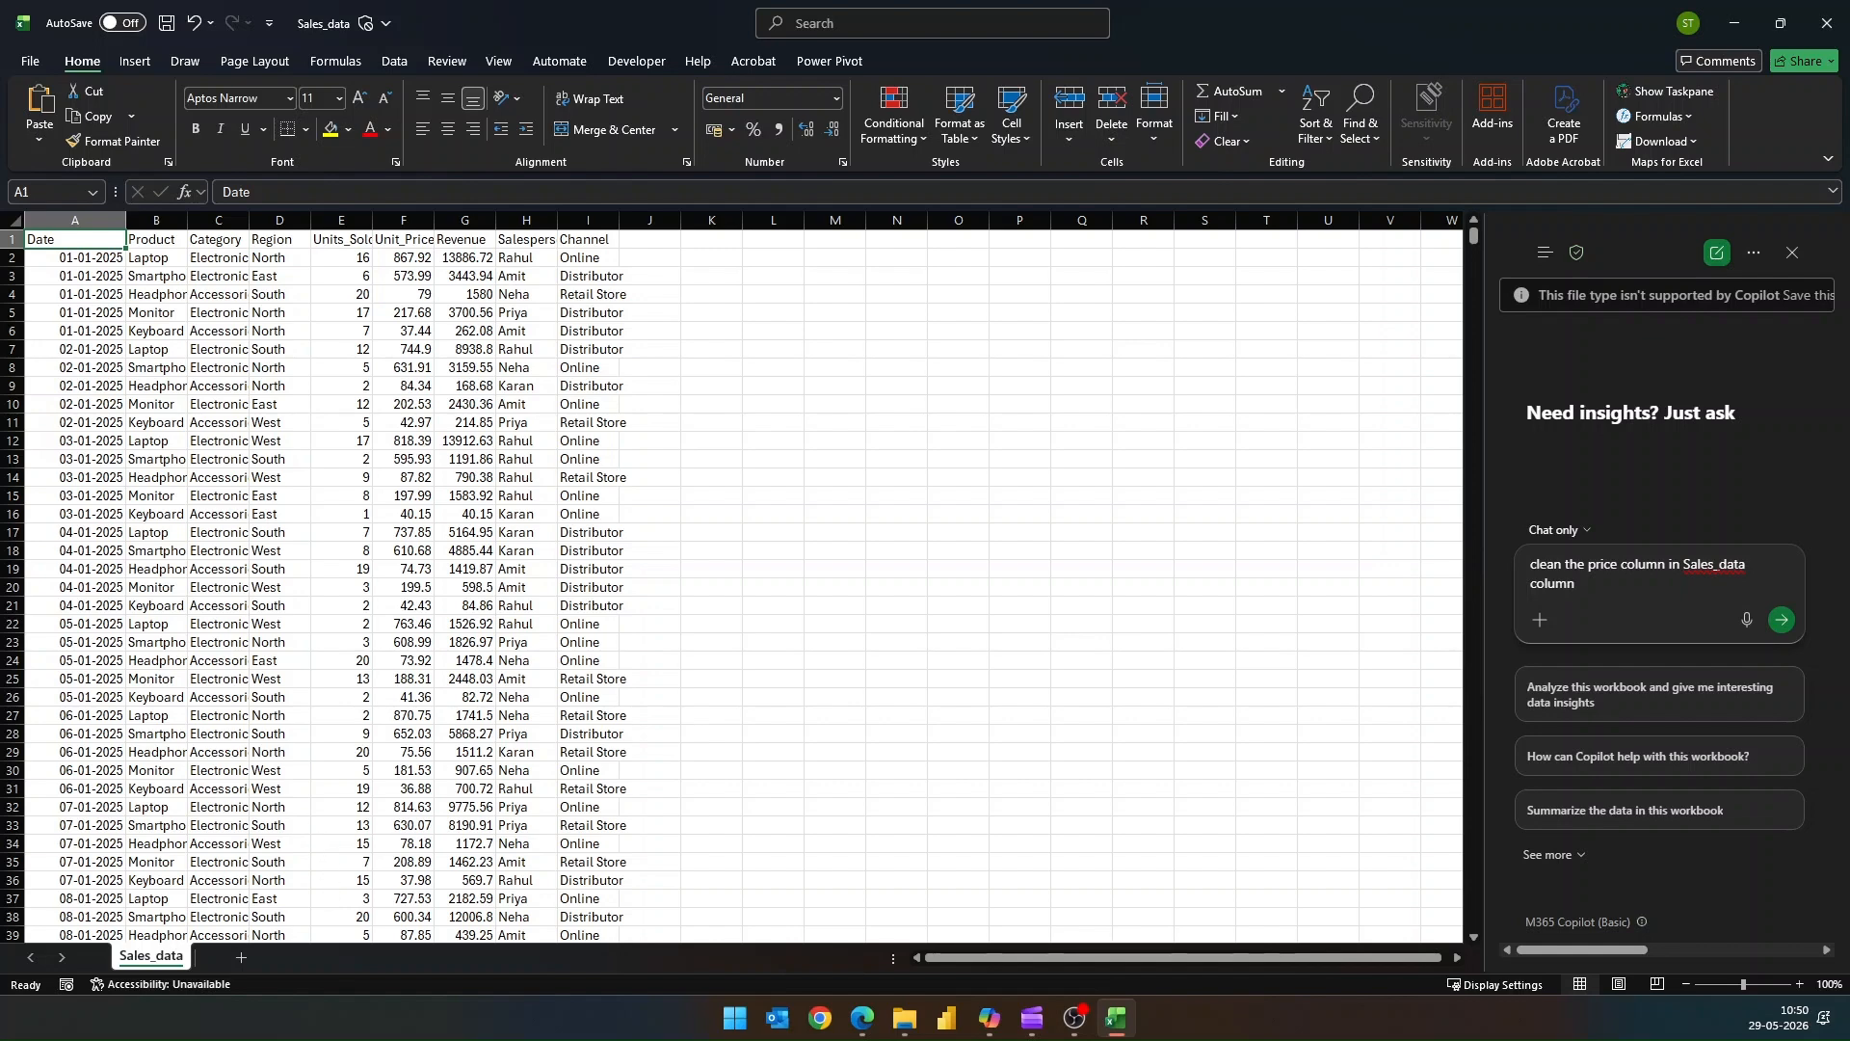
Ask Copilot to clean the price column by removing non-numeric values in the Sales_data table, and read its reply.
key(alt+Tab)
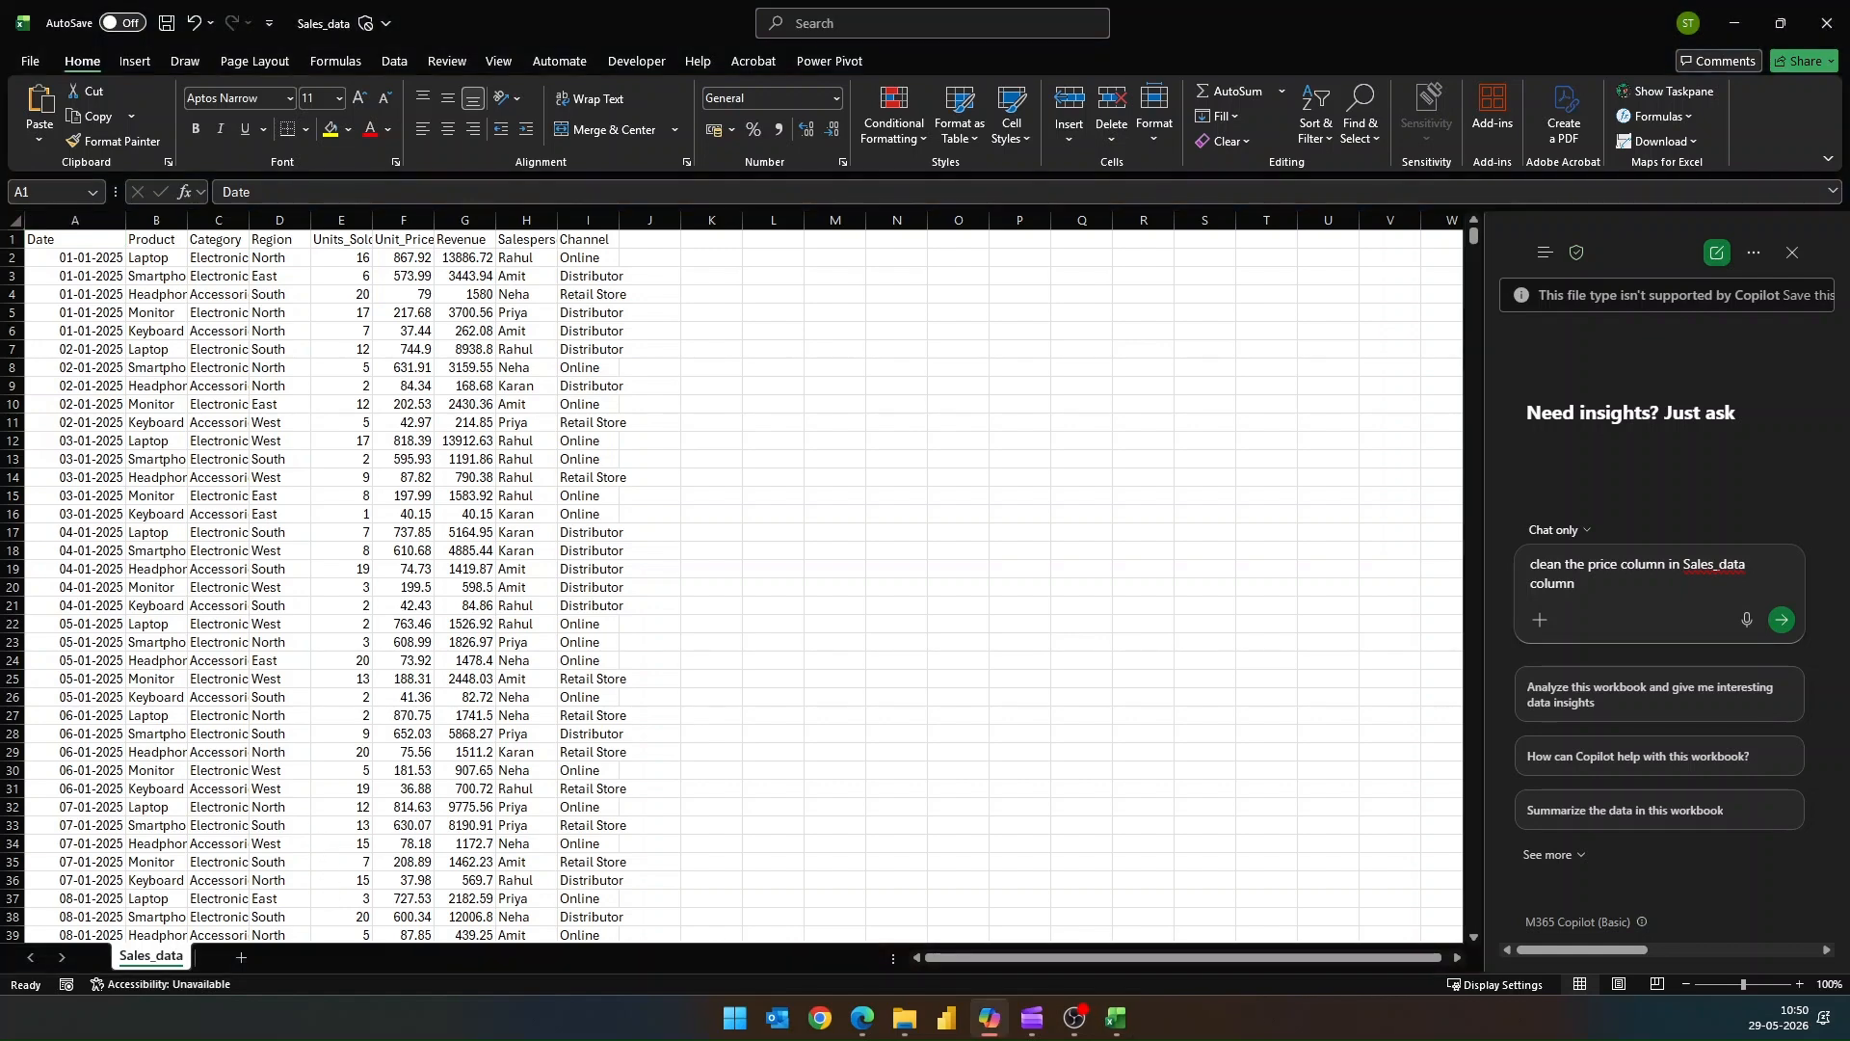
click(1591, 593)
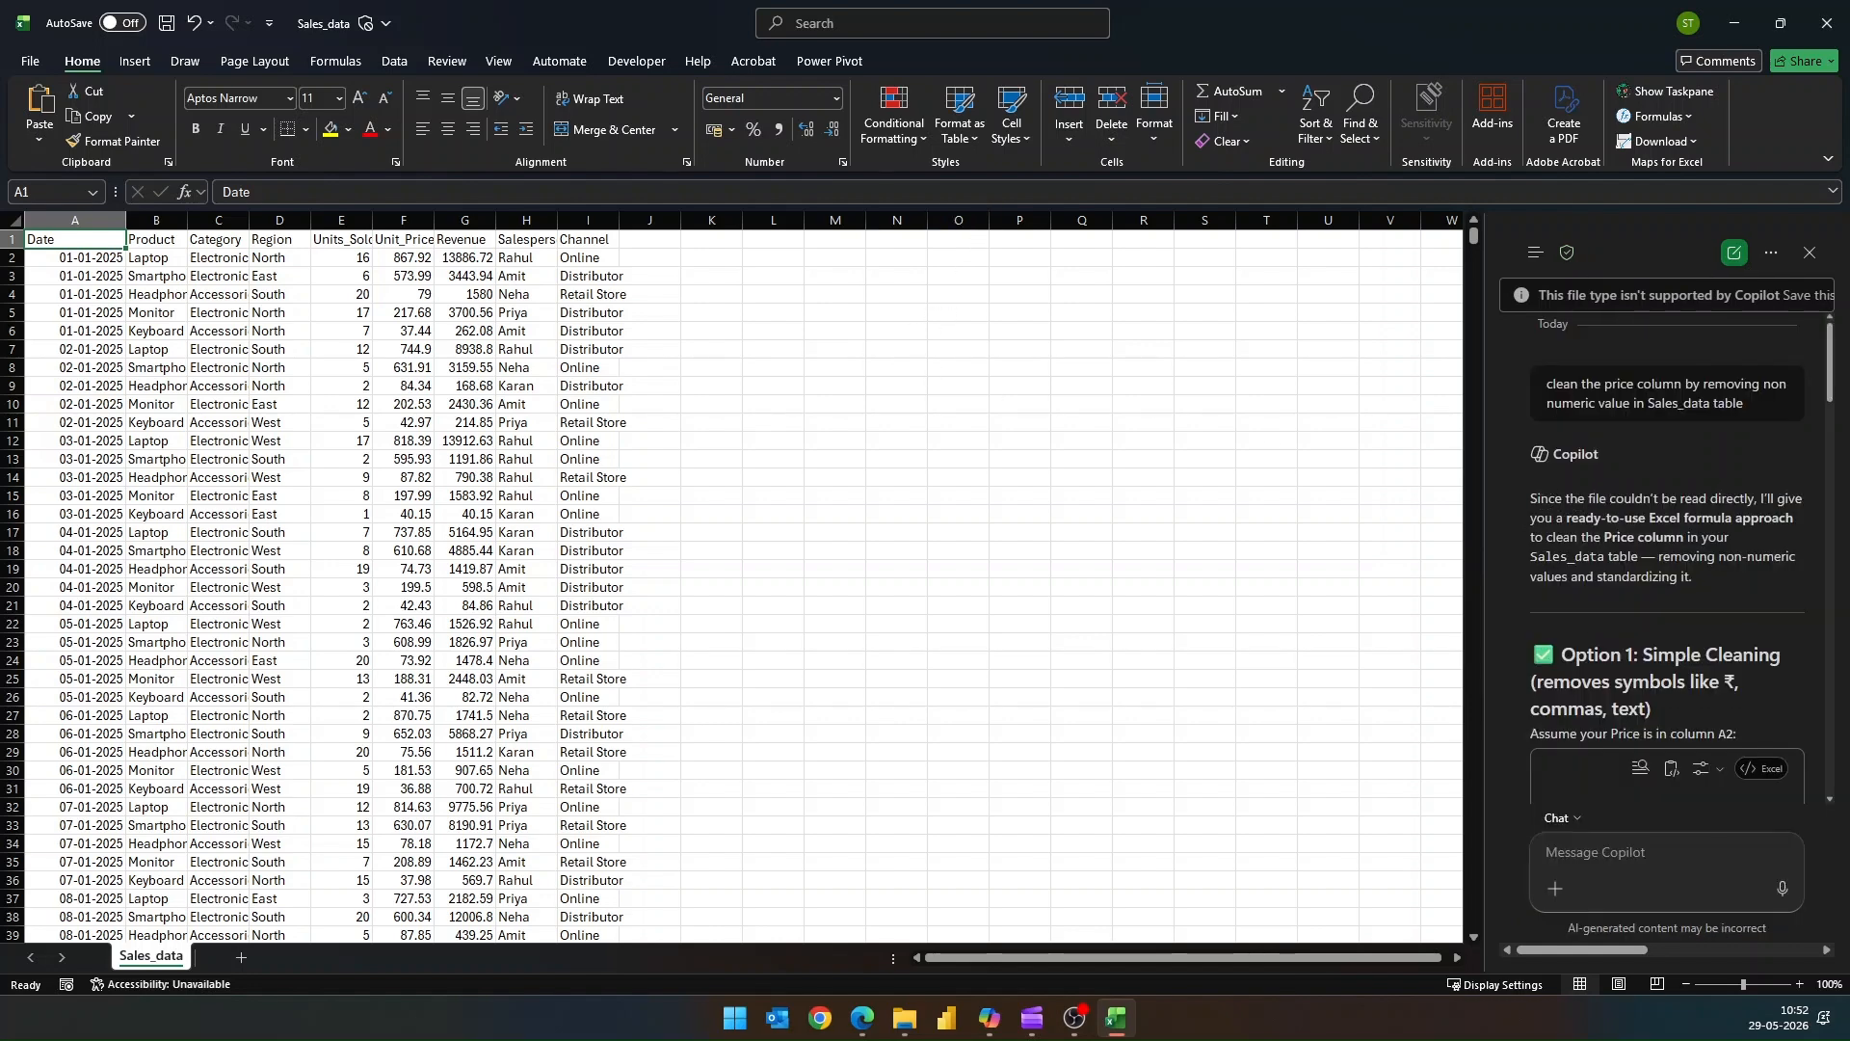
drag(1530, 499, 1709, 581)
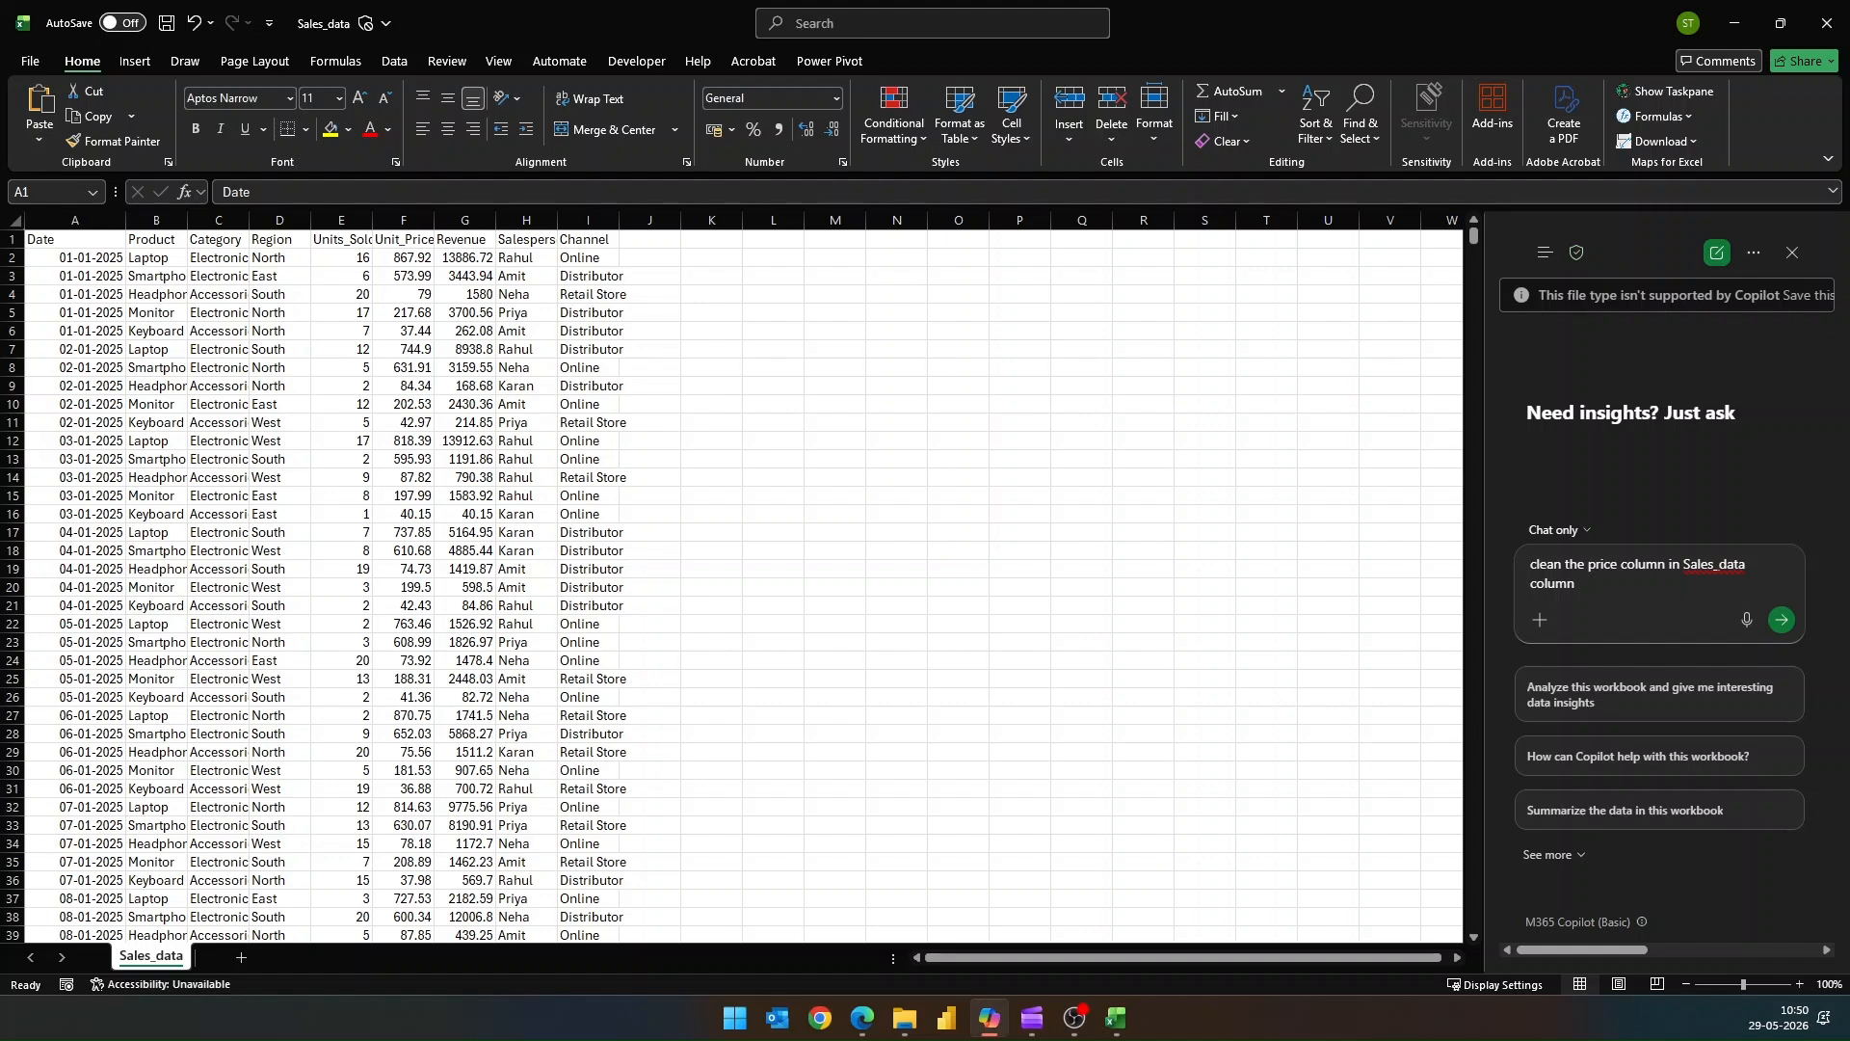
click(1116, 1018)
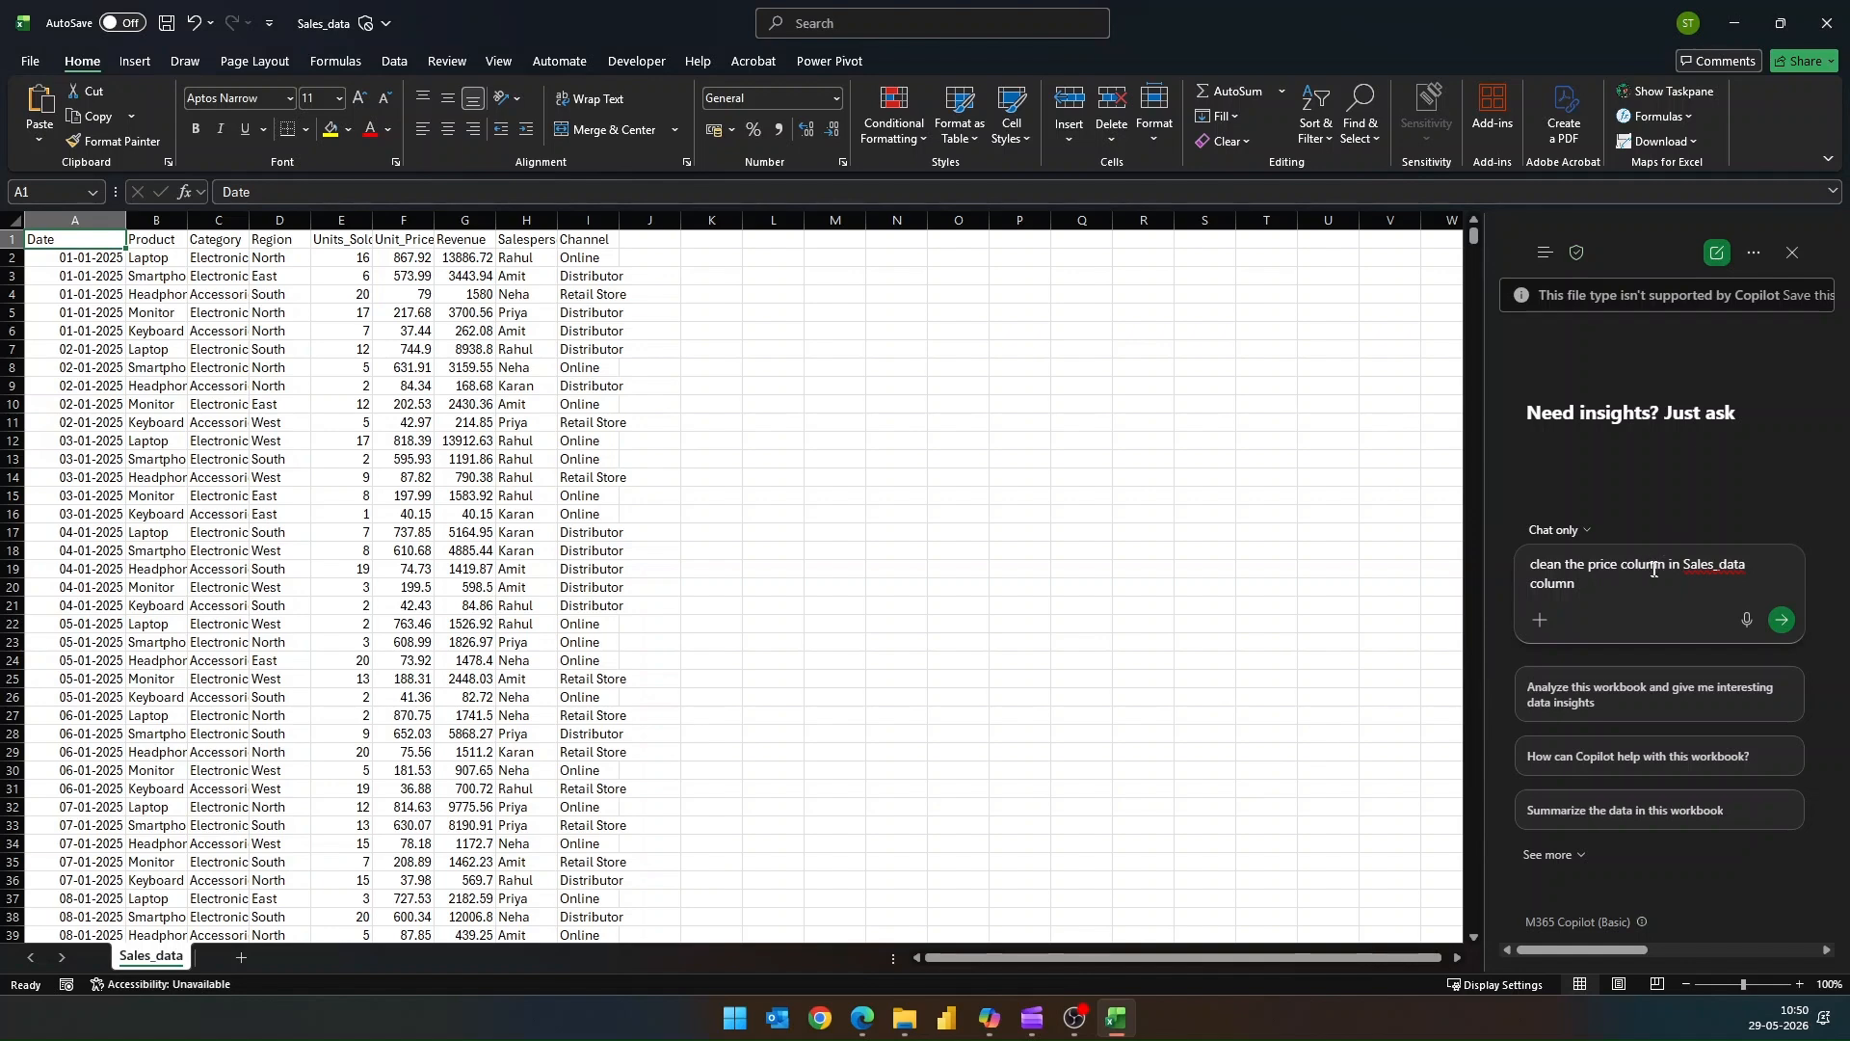
key(Return)
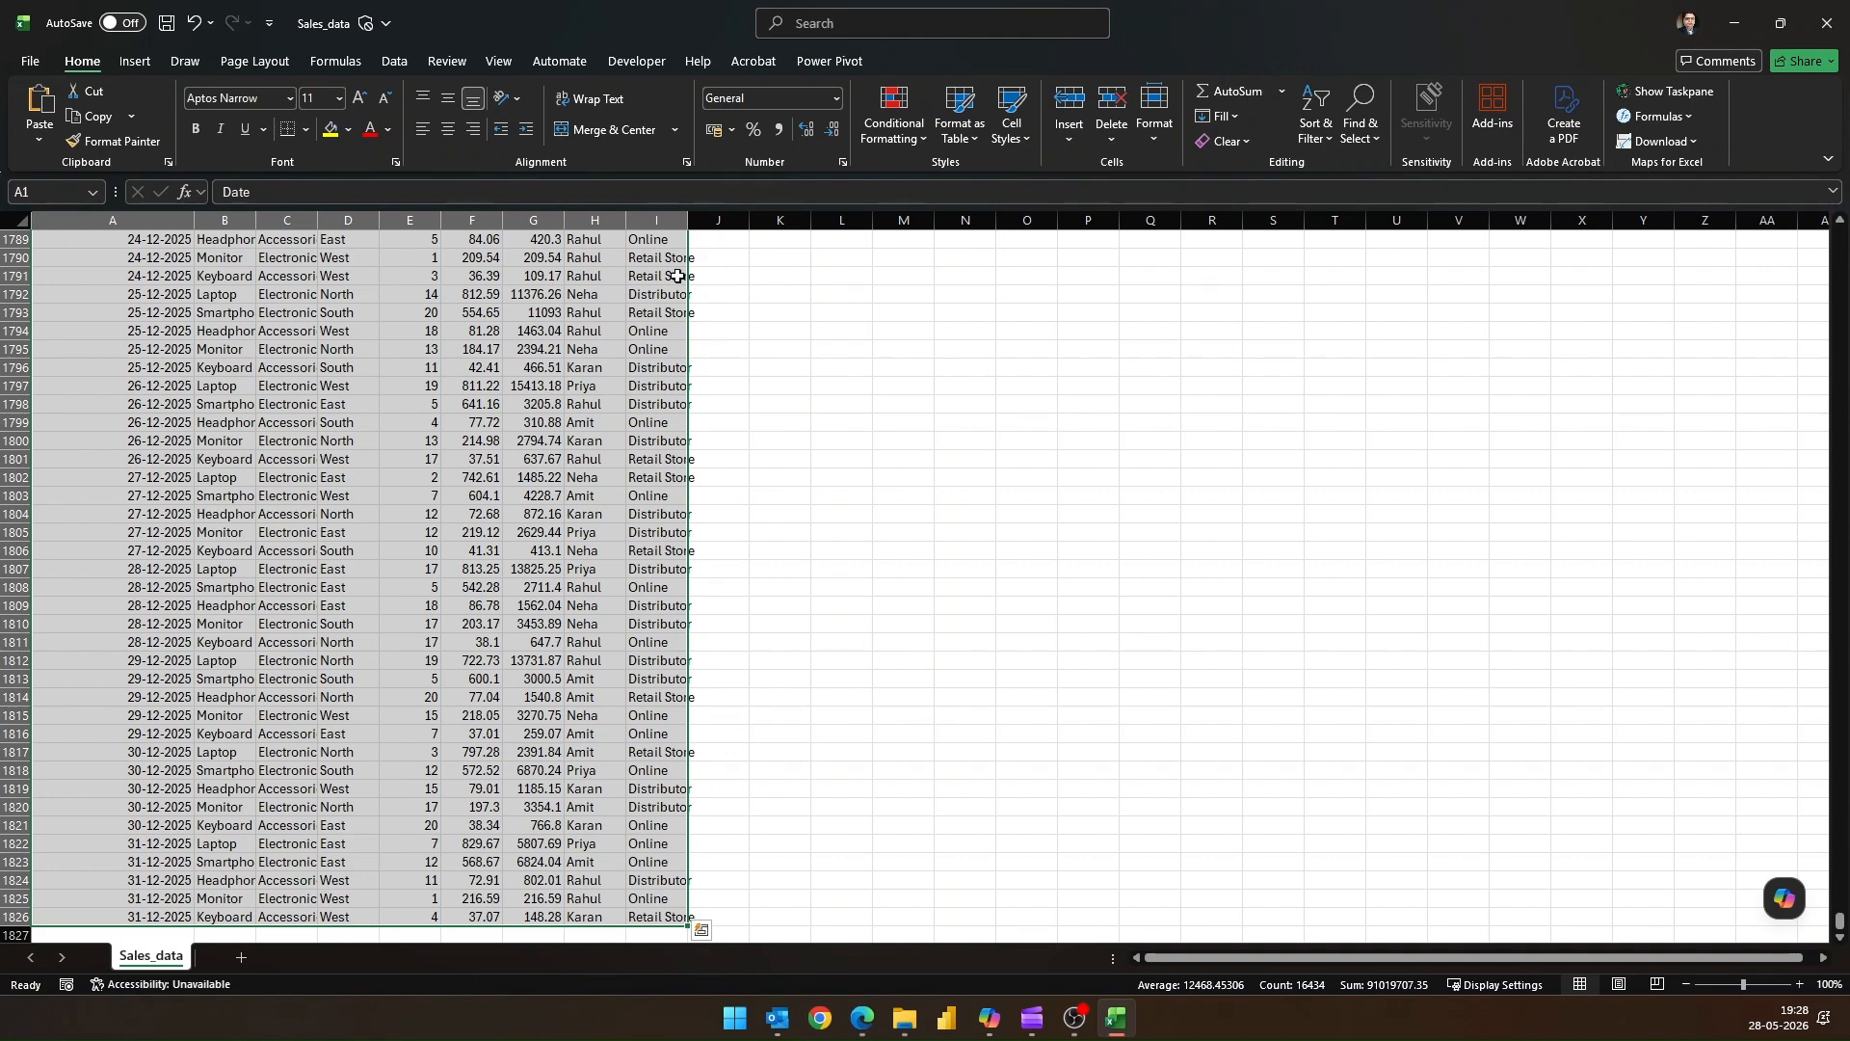
Convert the data range A1:I1826 into a table with headers and widen the Channel column.
key(ctrl+t)
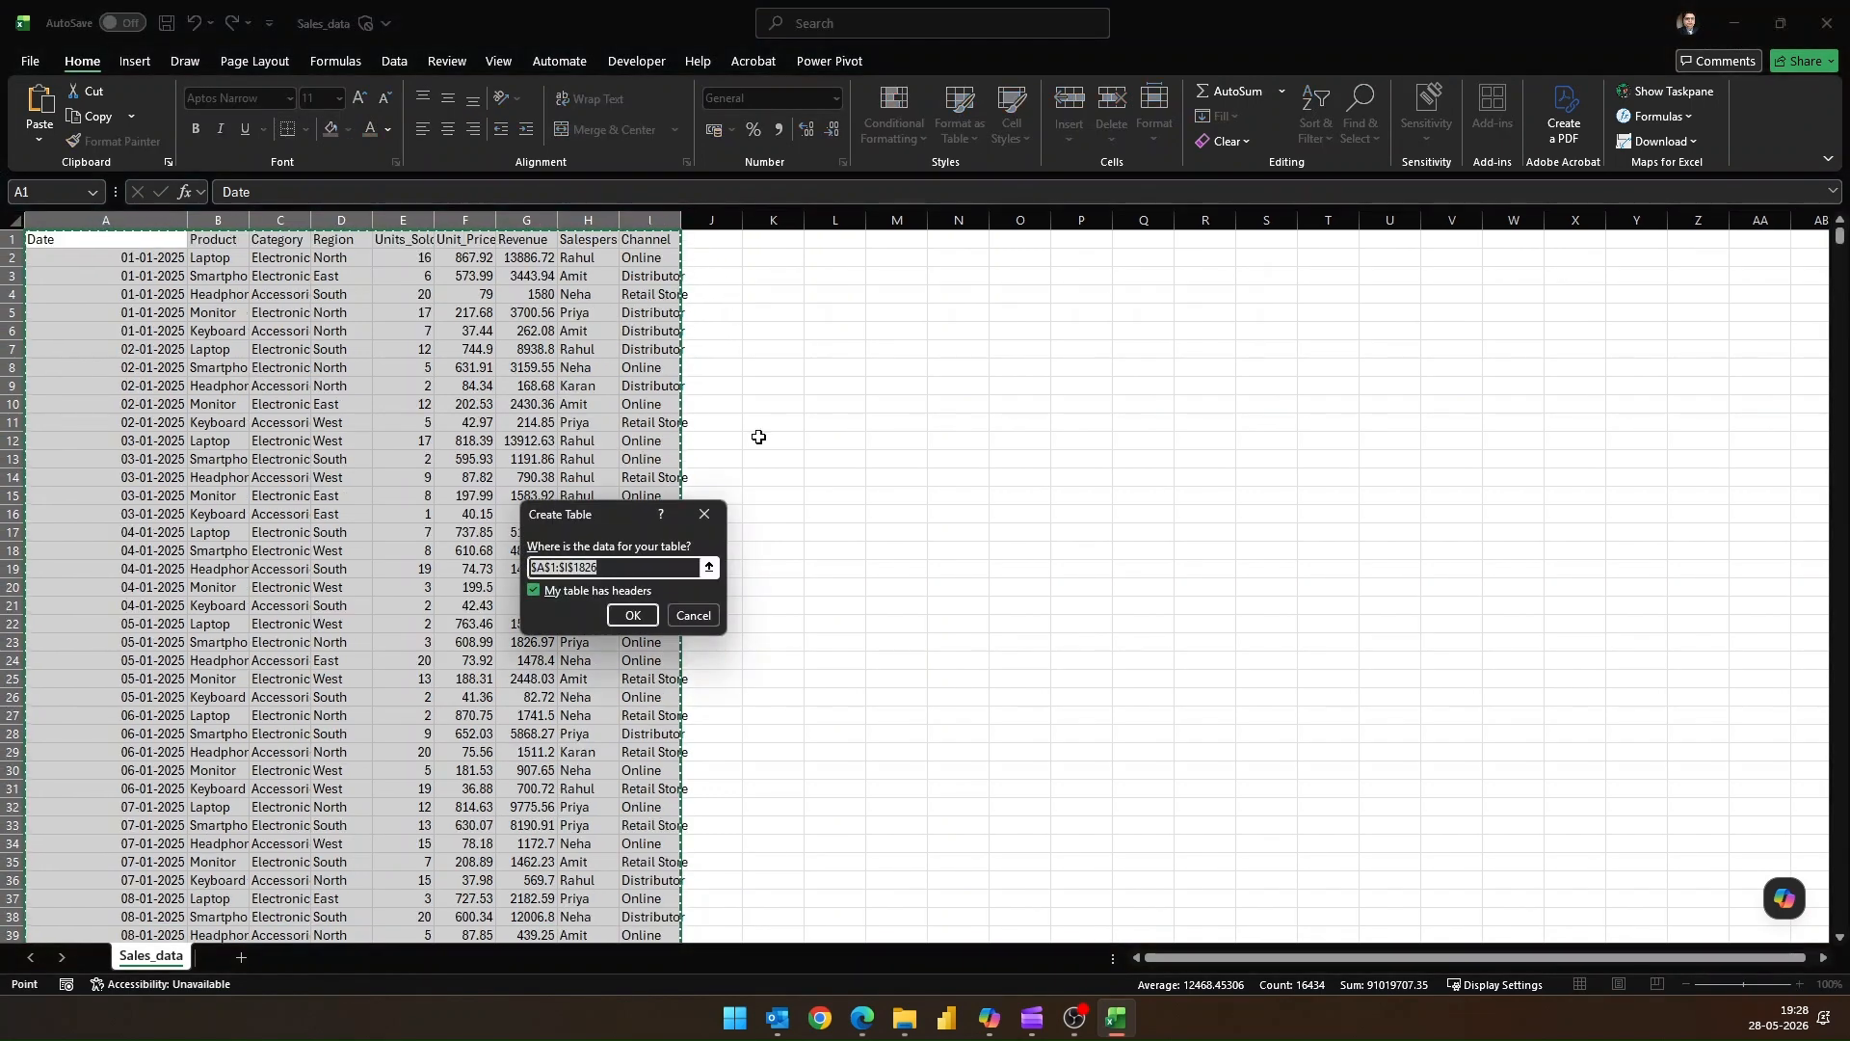
click(622, 615)
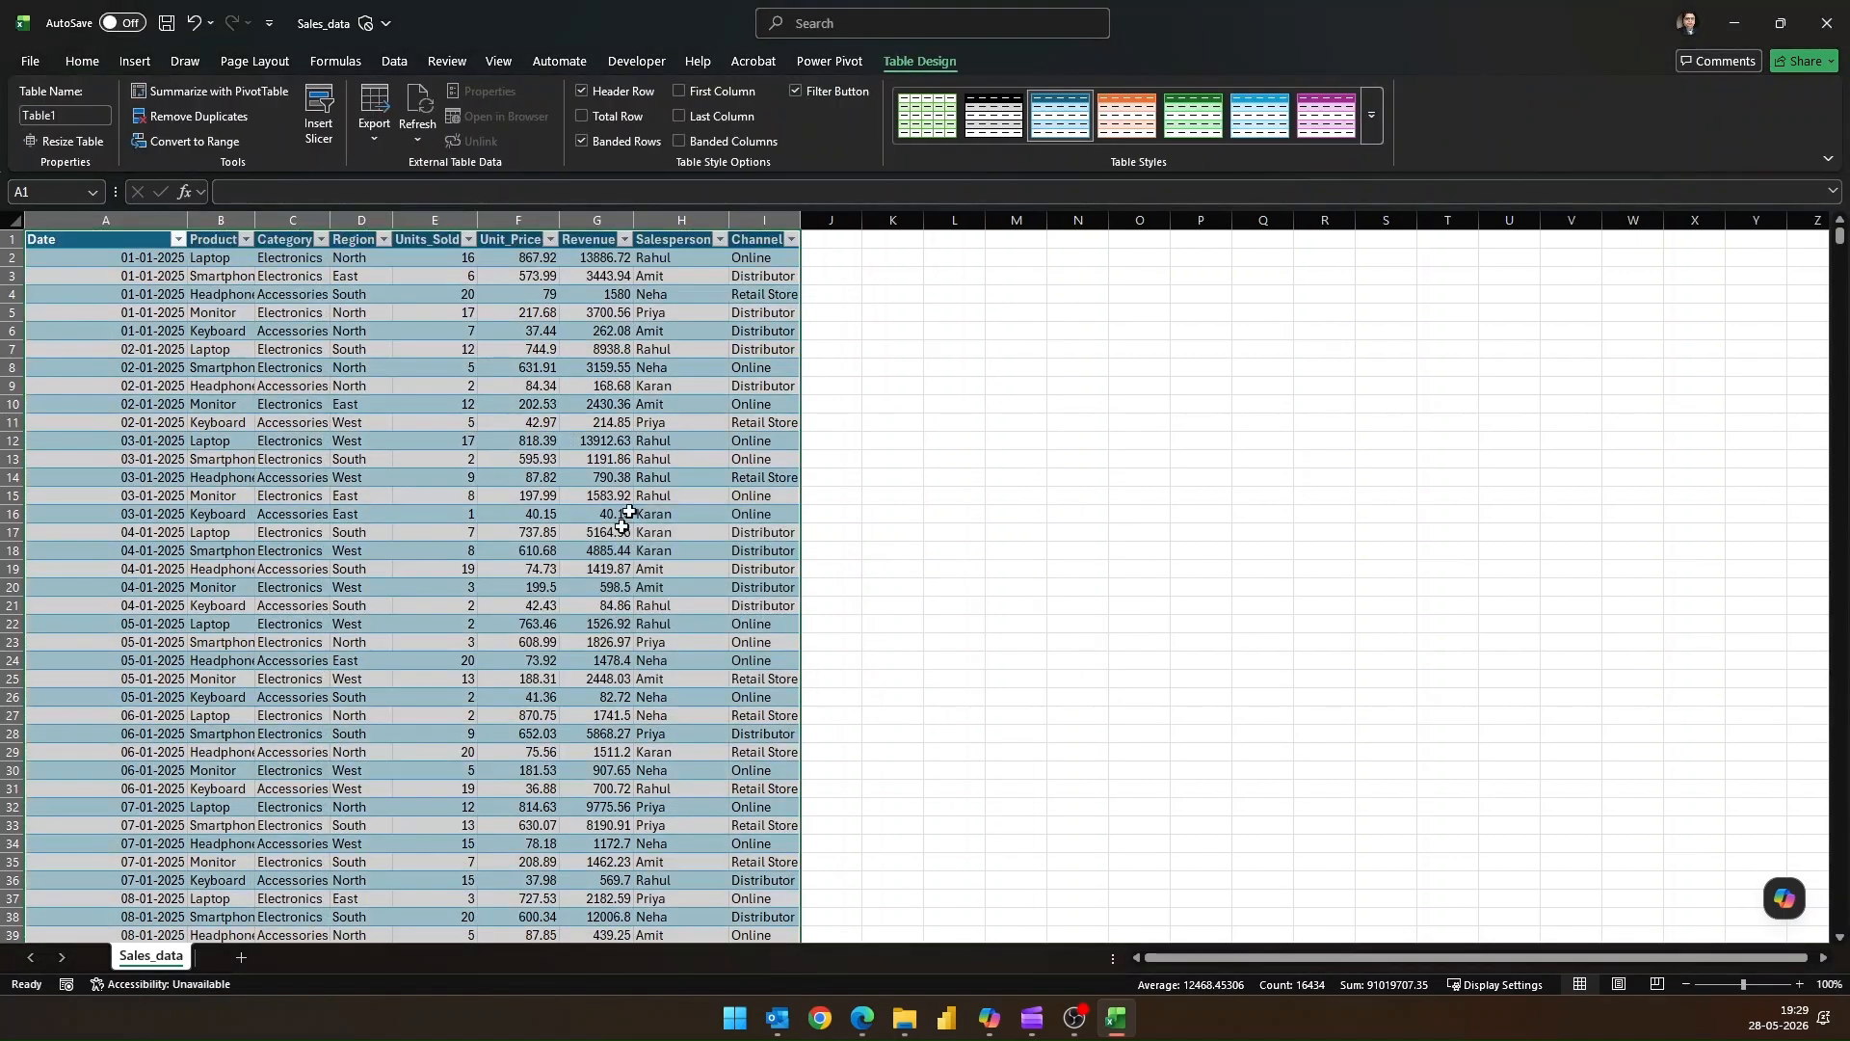
drag(810, 221, 836, 222)
Examine the new table's rows and its column headers from Date to Channel.
scroll(1126, 819, down, 20)
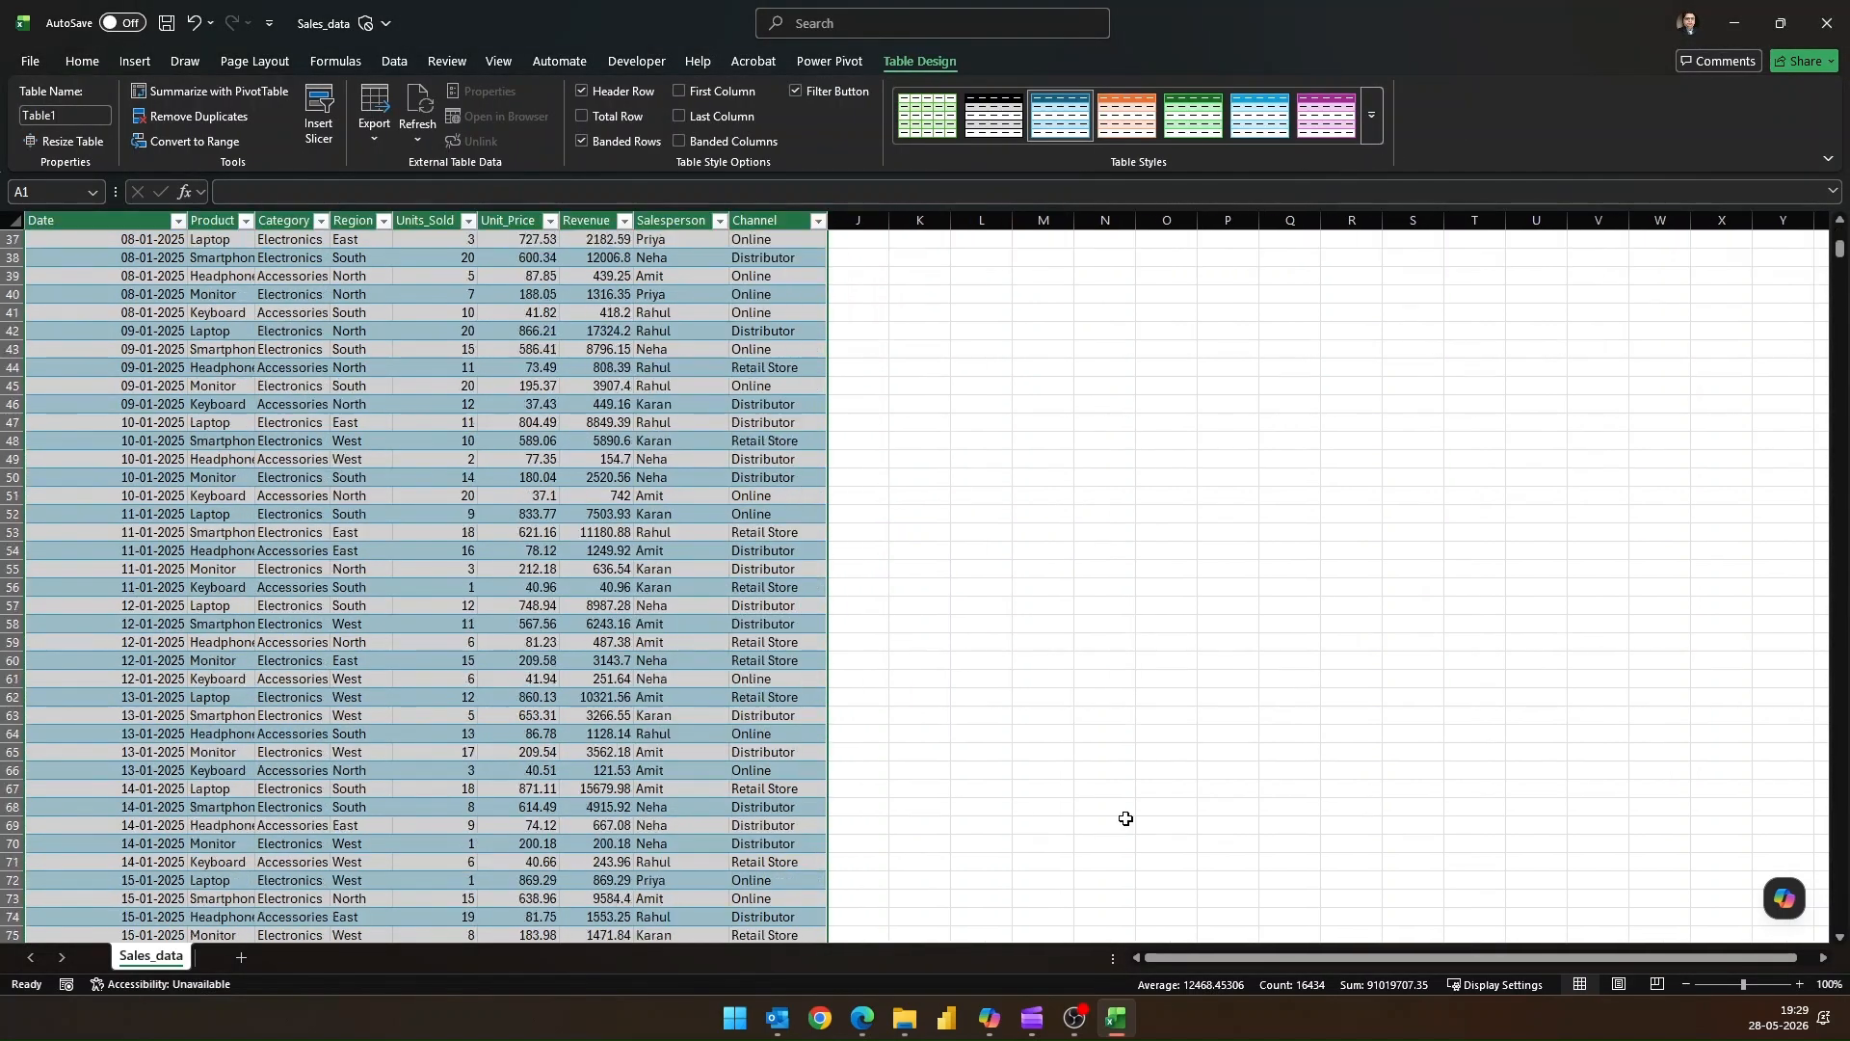
scroll(1126, 819, down, 17)
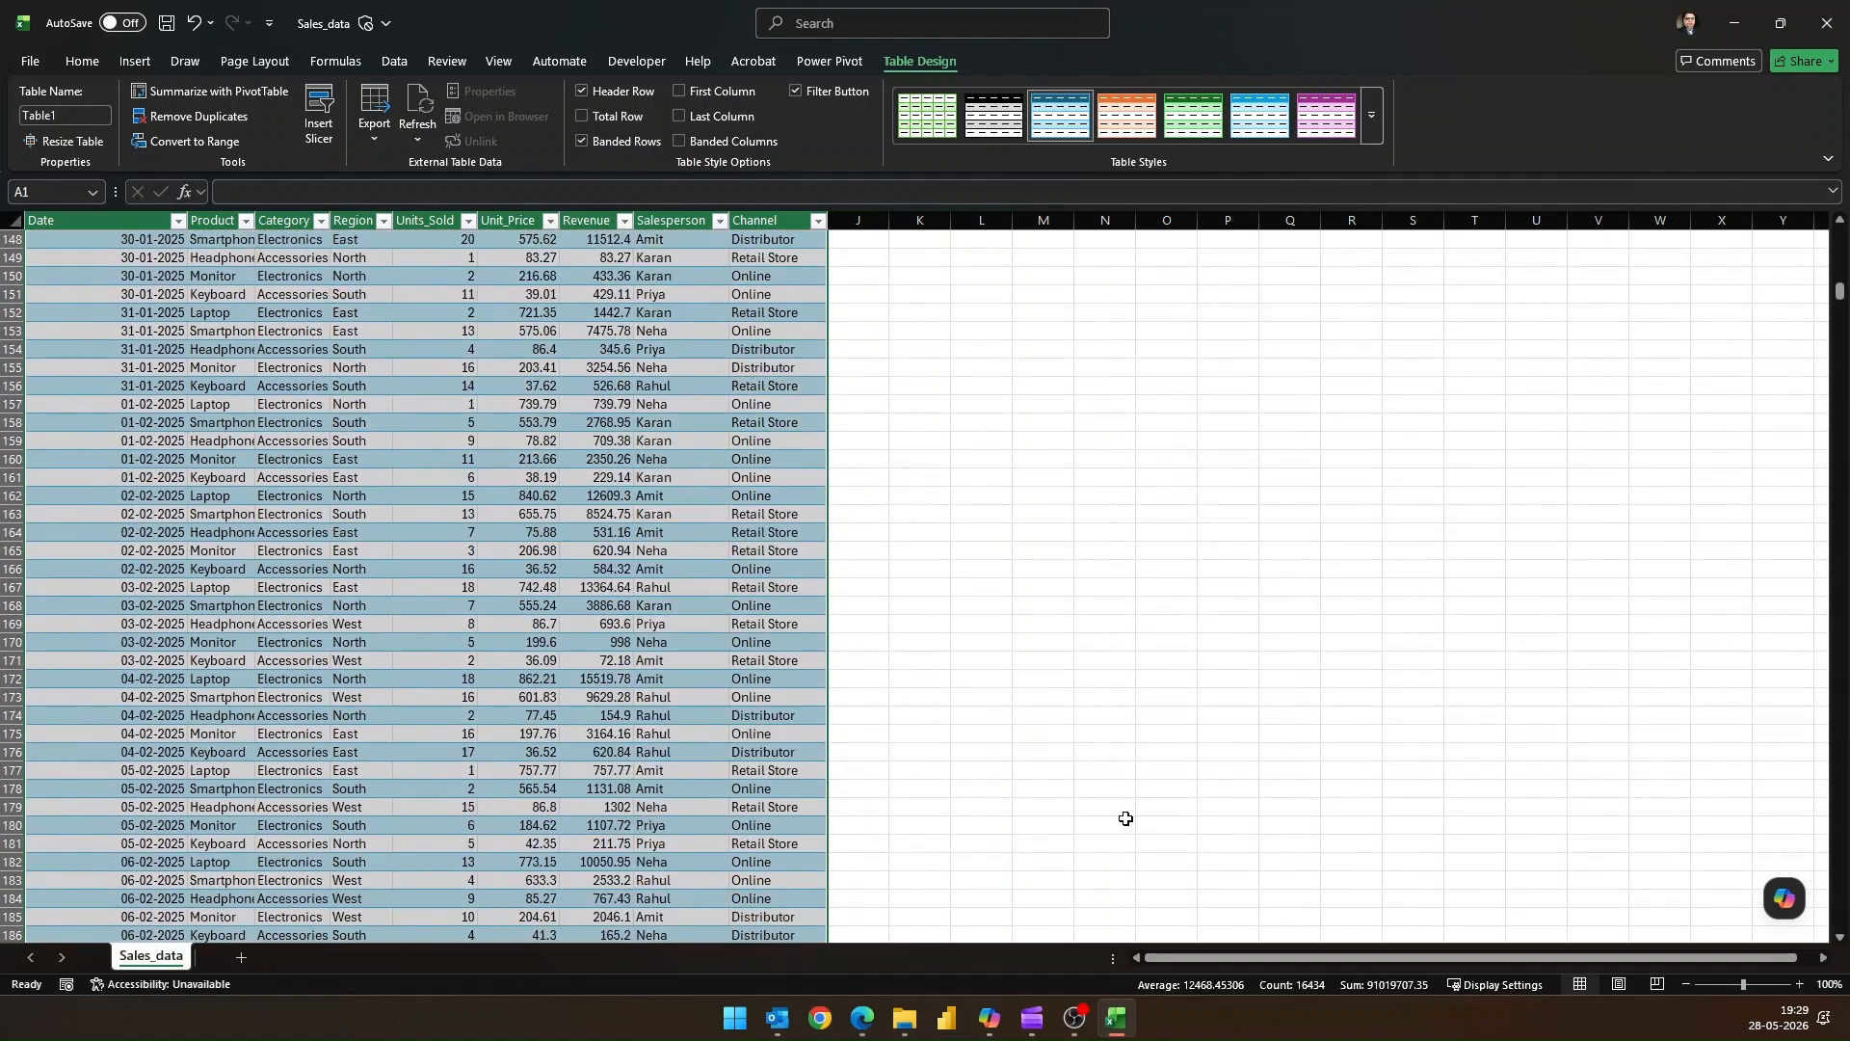
scroll(1126, 819, up, 20)
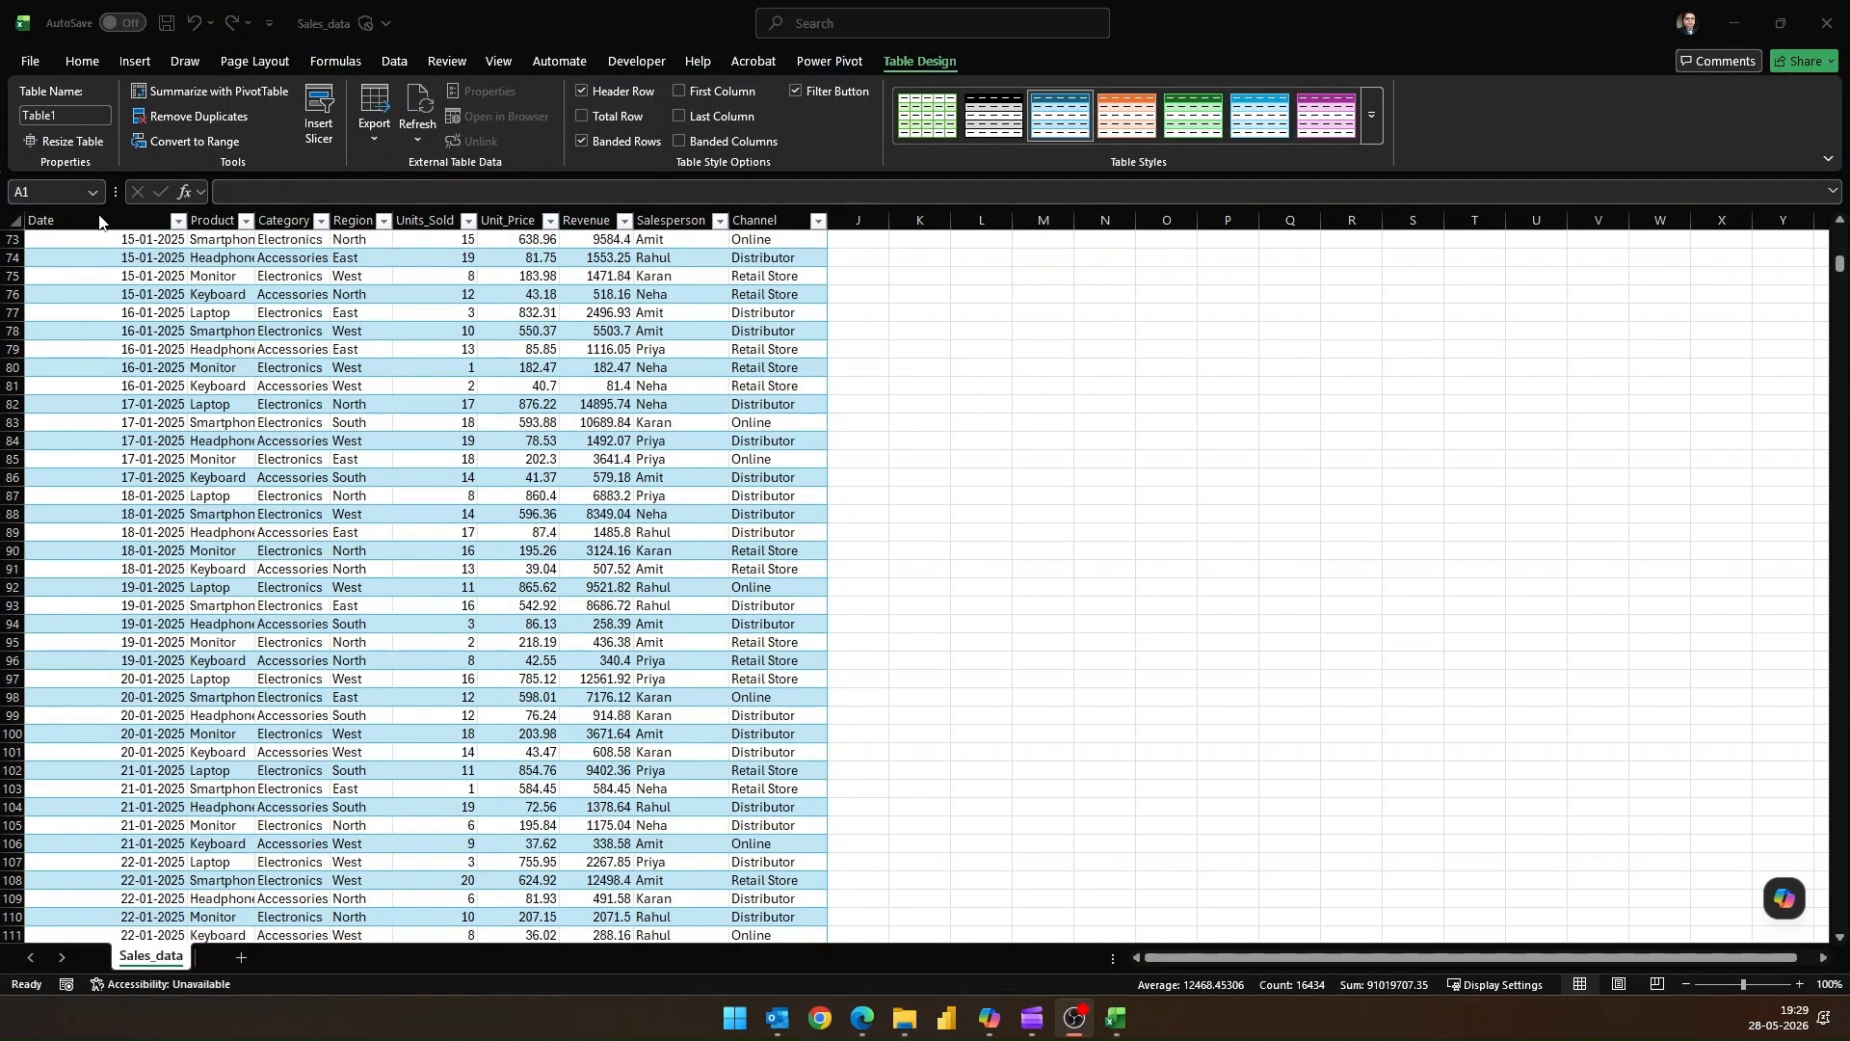
click(320, 225)
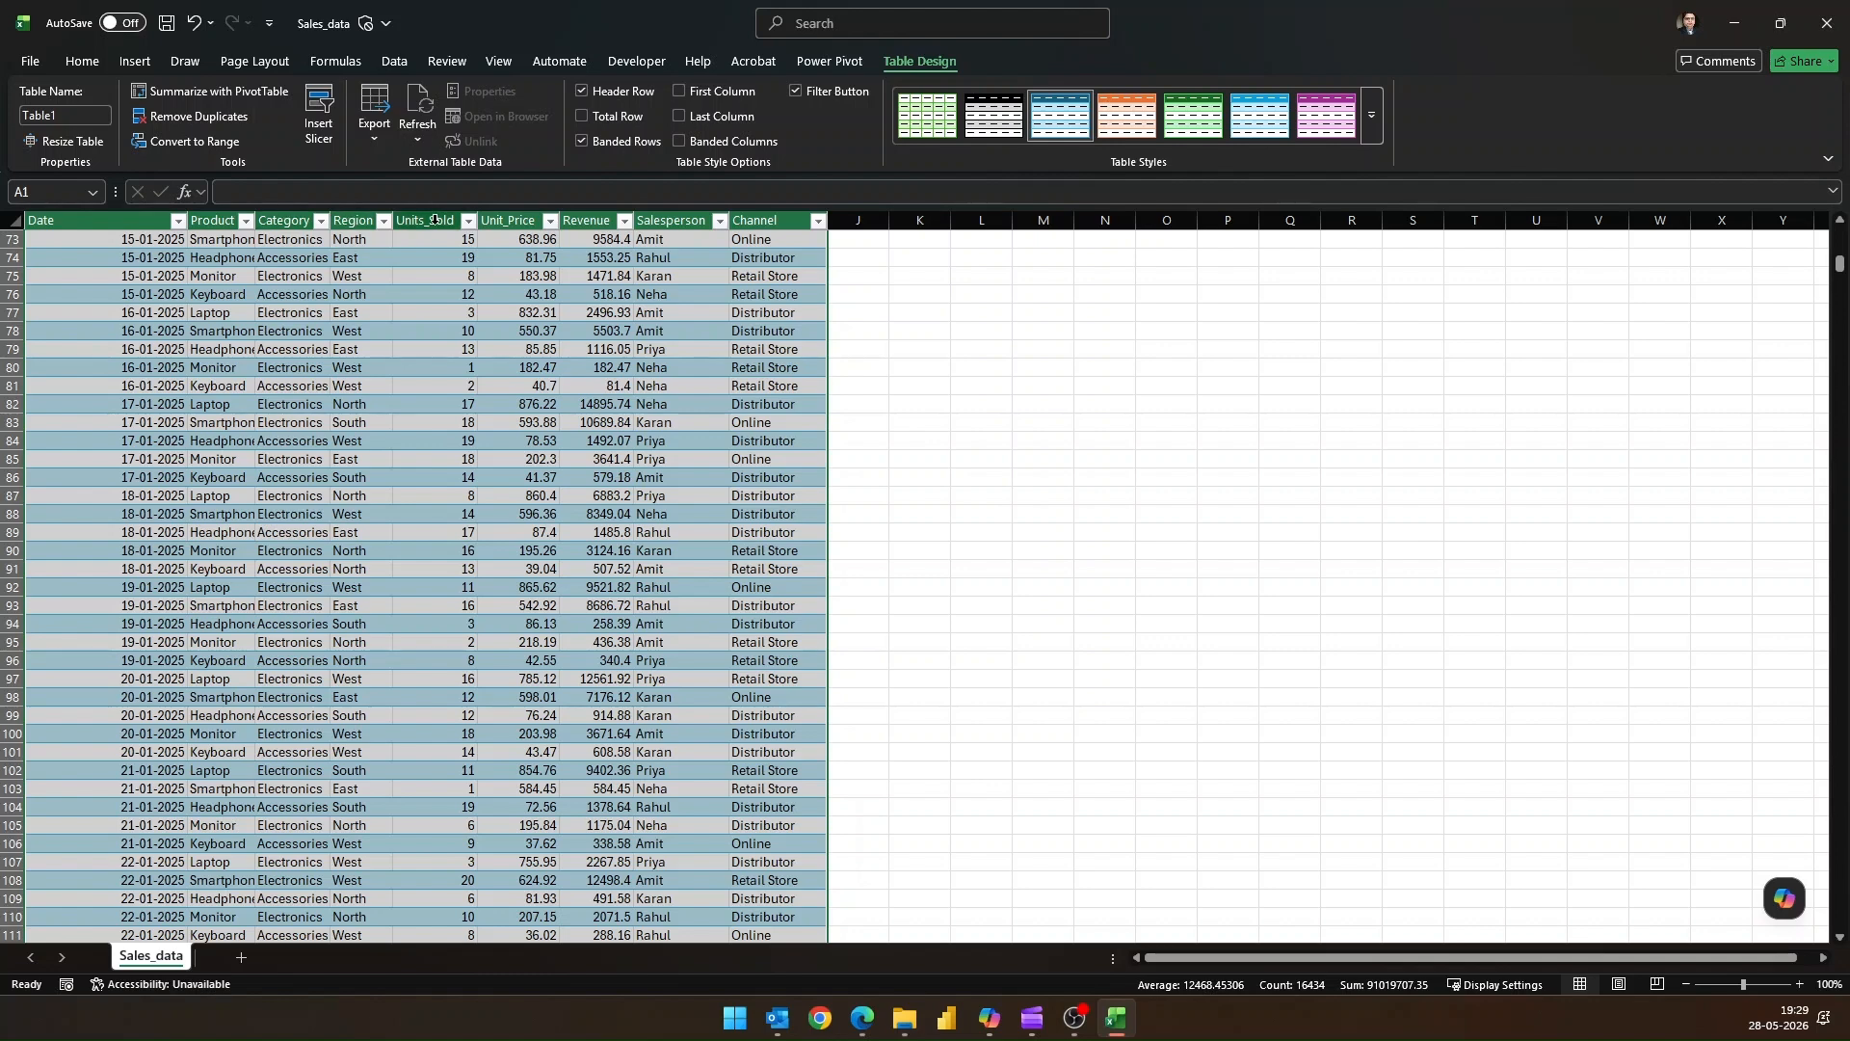
drag(136, 217, 785, 240)
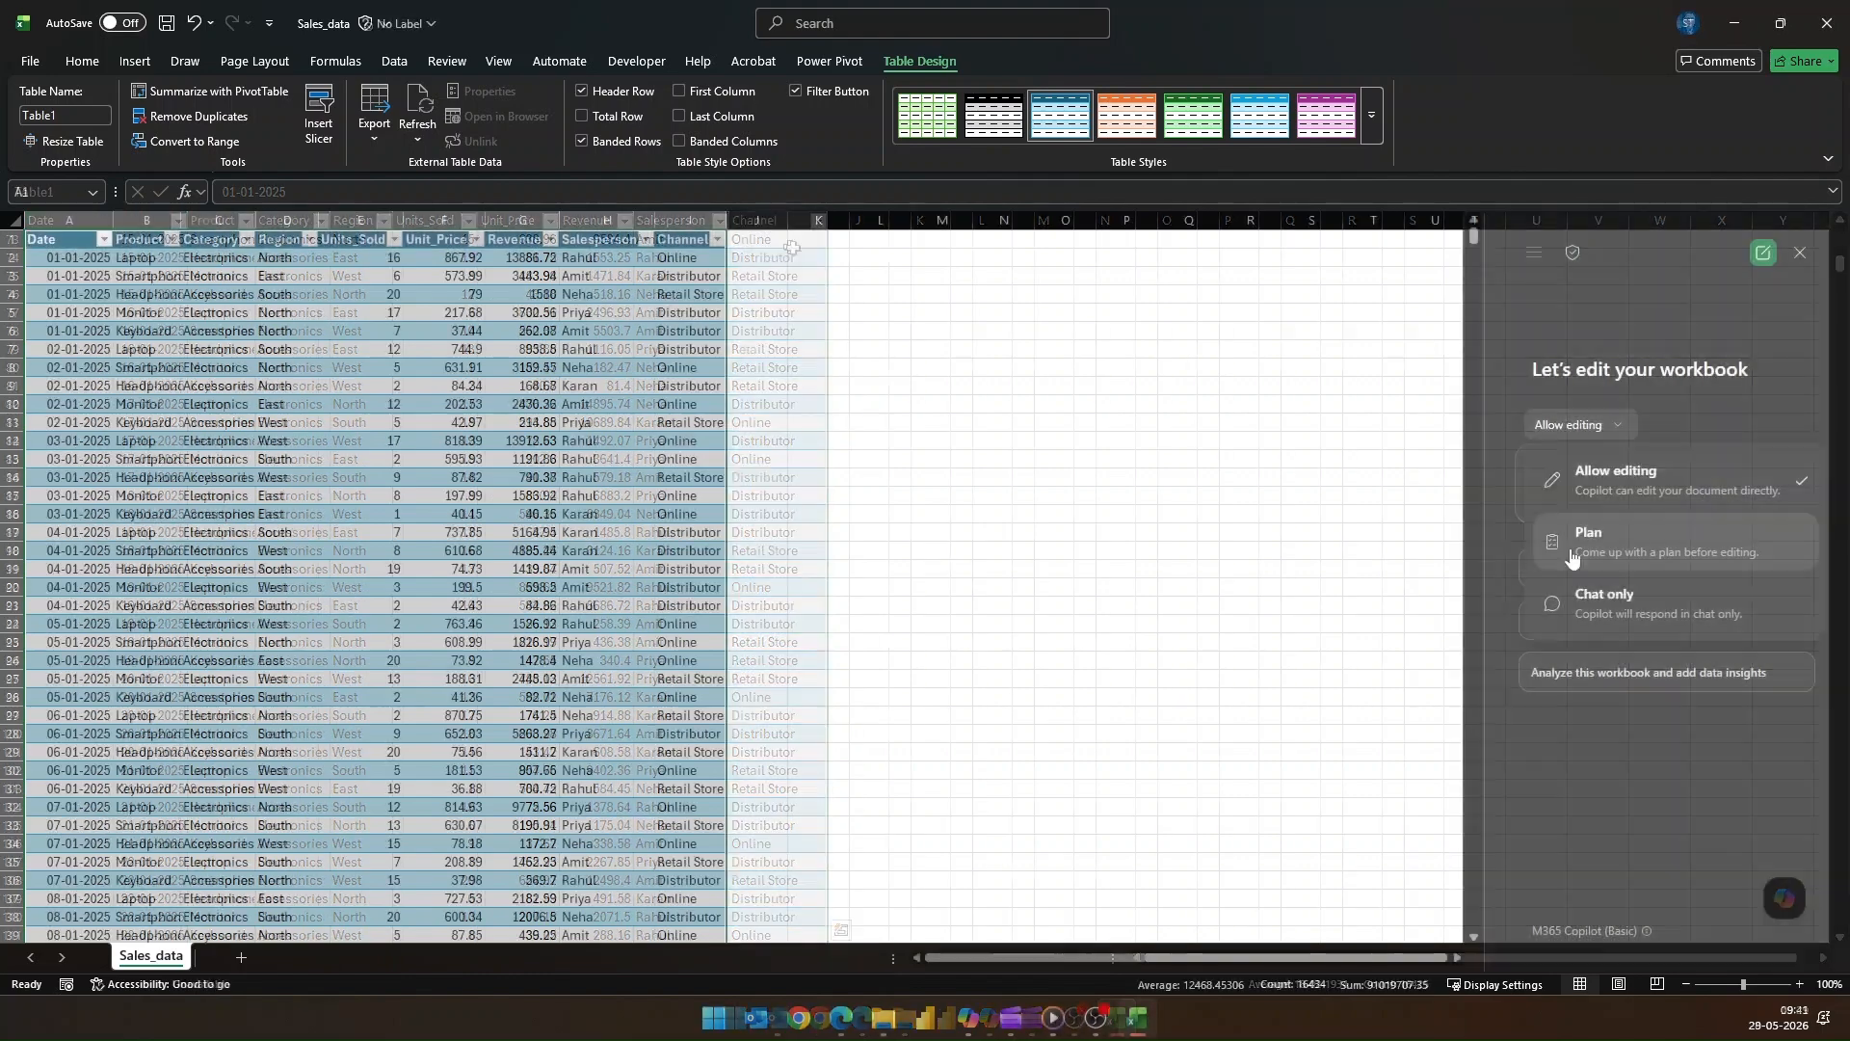
Set Copilot to Chat only and ask it to summarize the Sales_data data, adapting the suggested workbook summary prompt.
click(1631, 607)
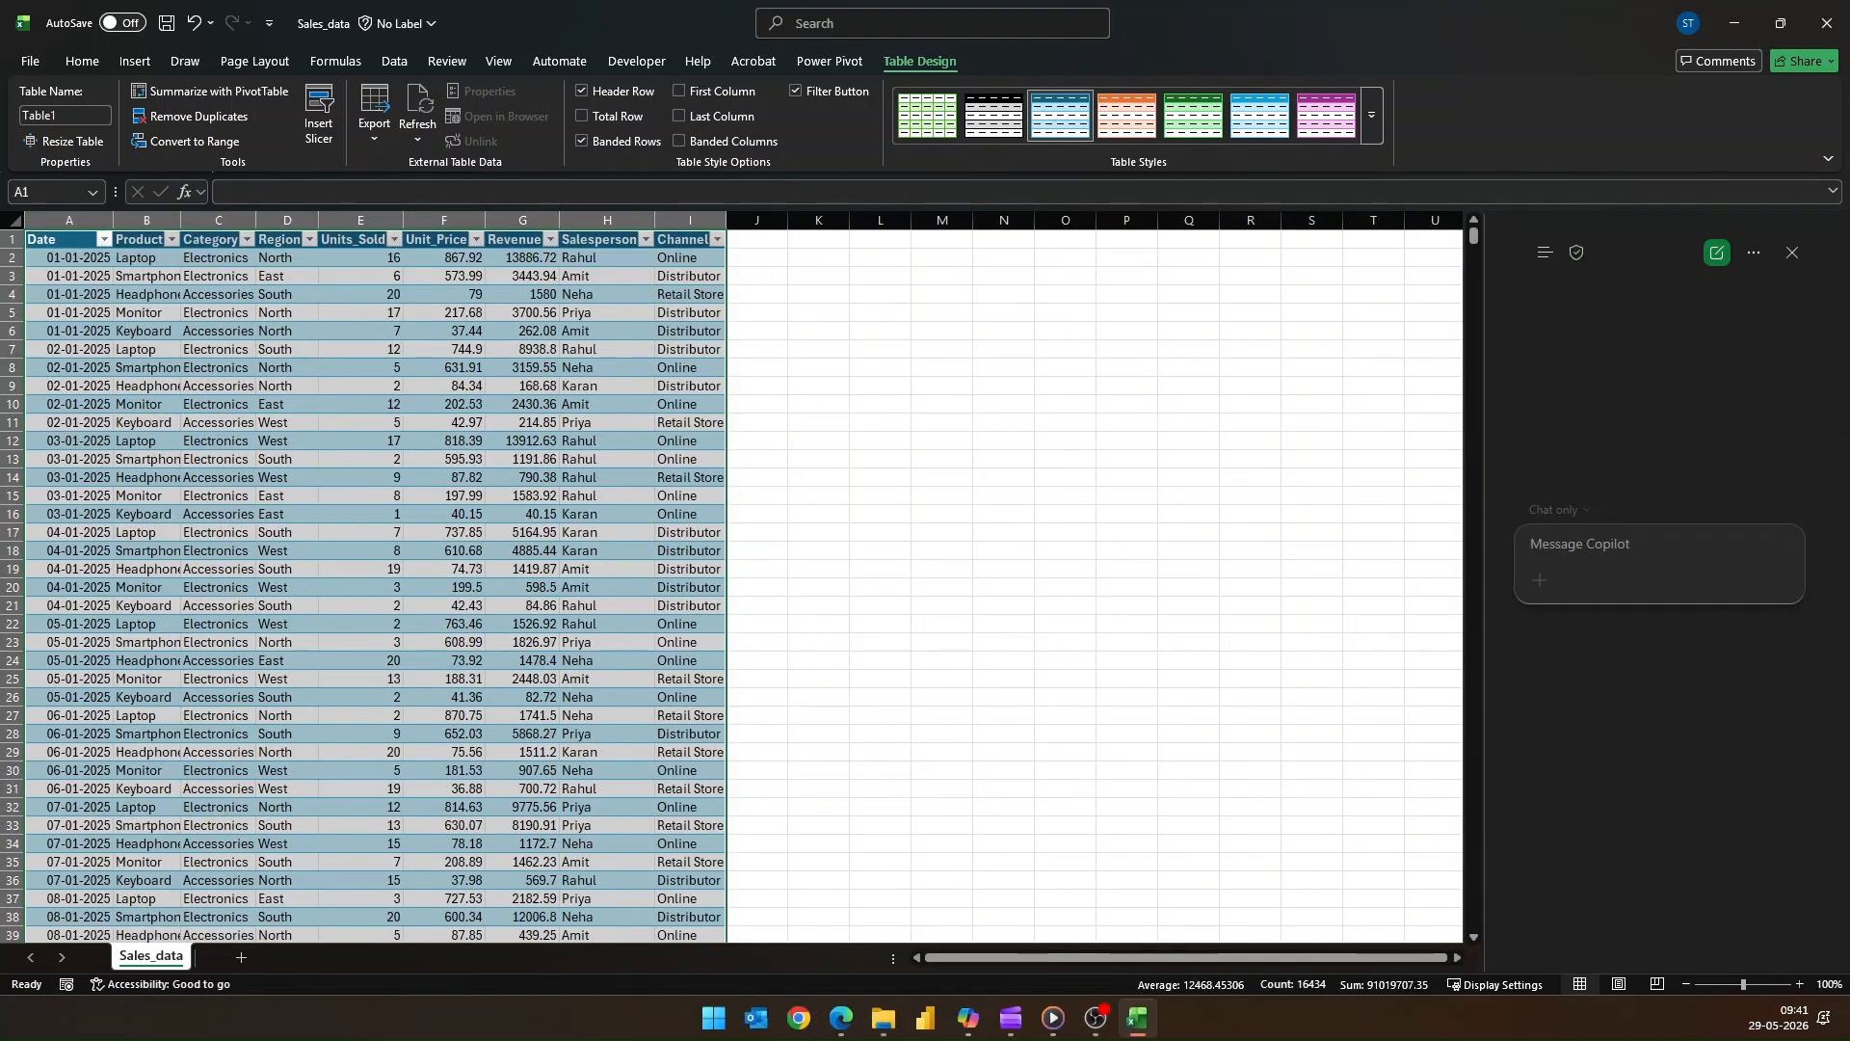
click(1614, 776)
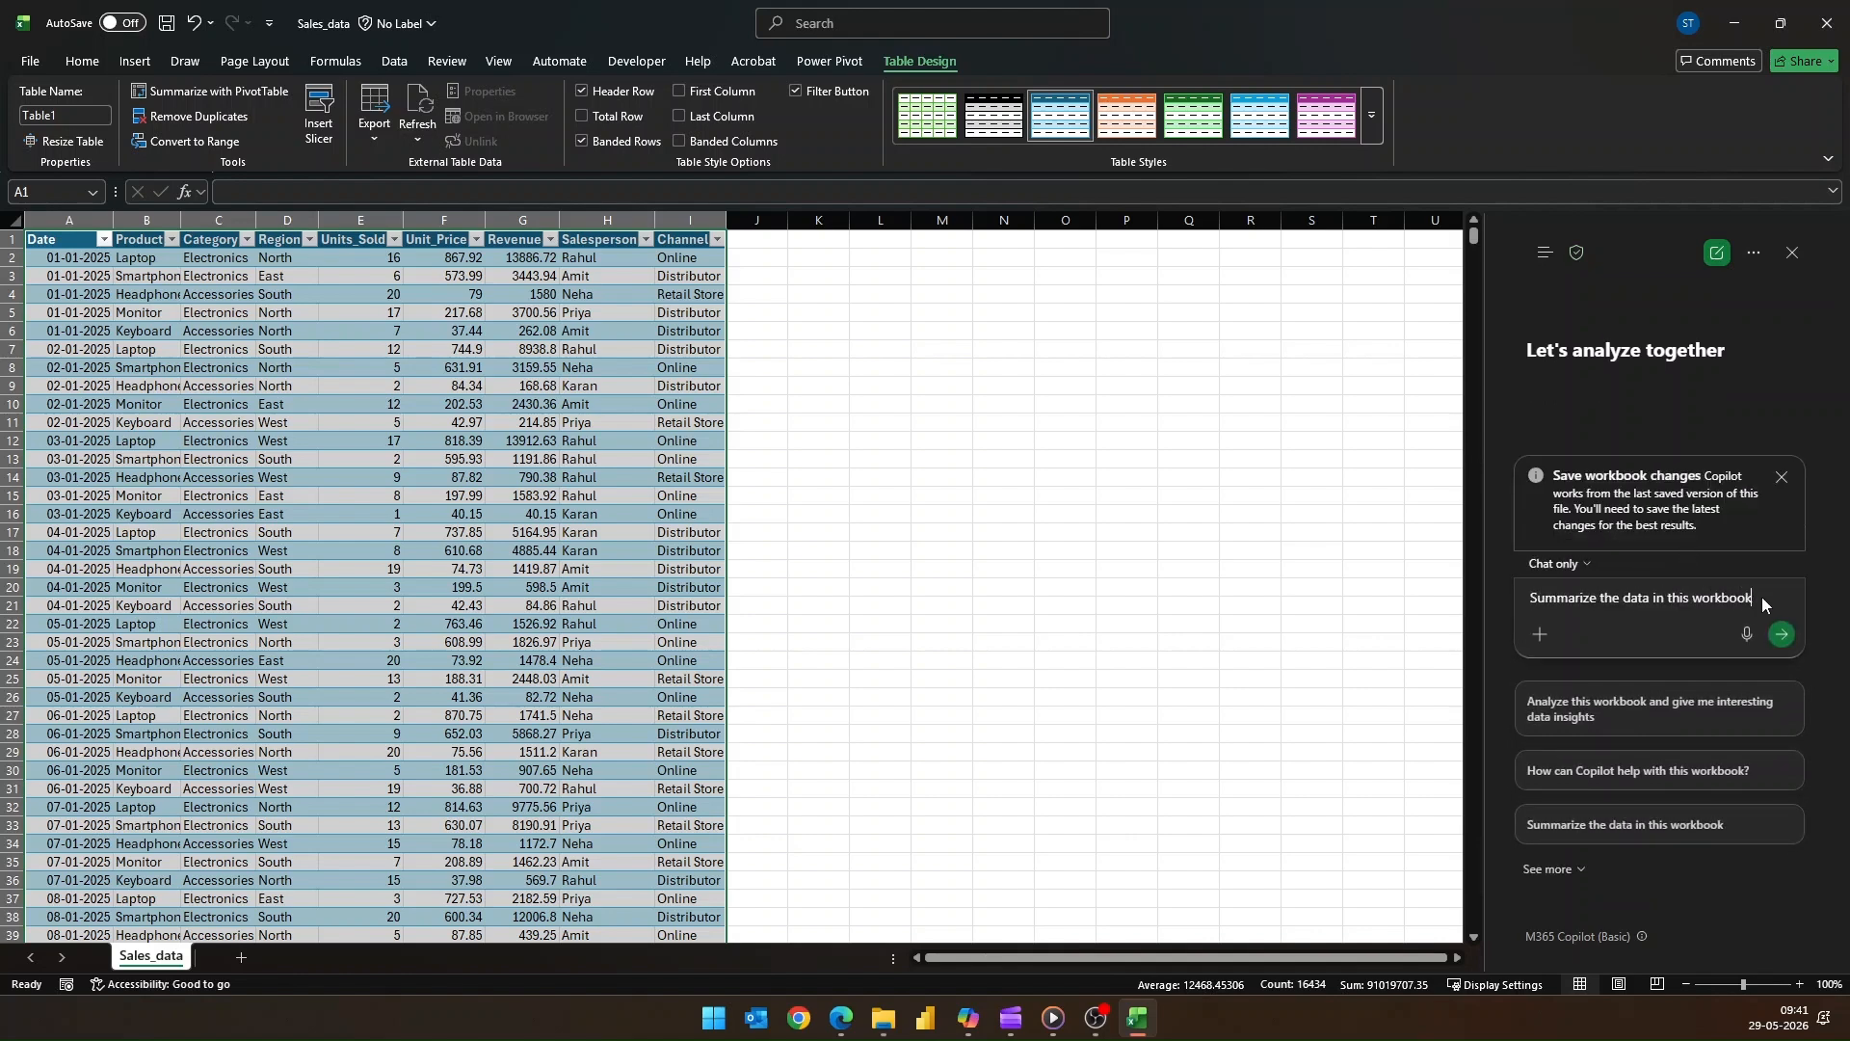
key(BackSpace)
key(BackSpace)
key(BackSpace)
key(BackSpace)
key(BackSpace)
key(BackSpace)
key(BackSpace)
key(BackSpace)
key(BackSpace)
key(BackSpace)
key(BackSpace)
key(BackSpace)
key(BackSpace)
key(BackSpace)
key(BackSpace)
key(BackSpace)
text(Sales_dat)
click(1782, 634)
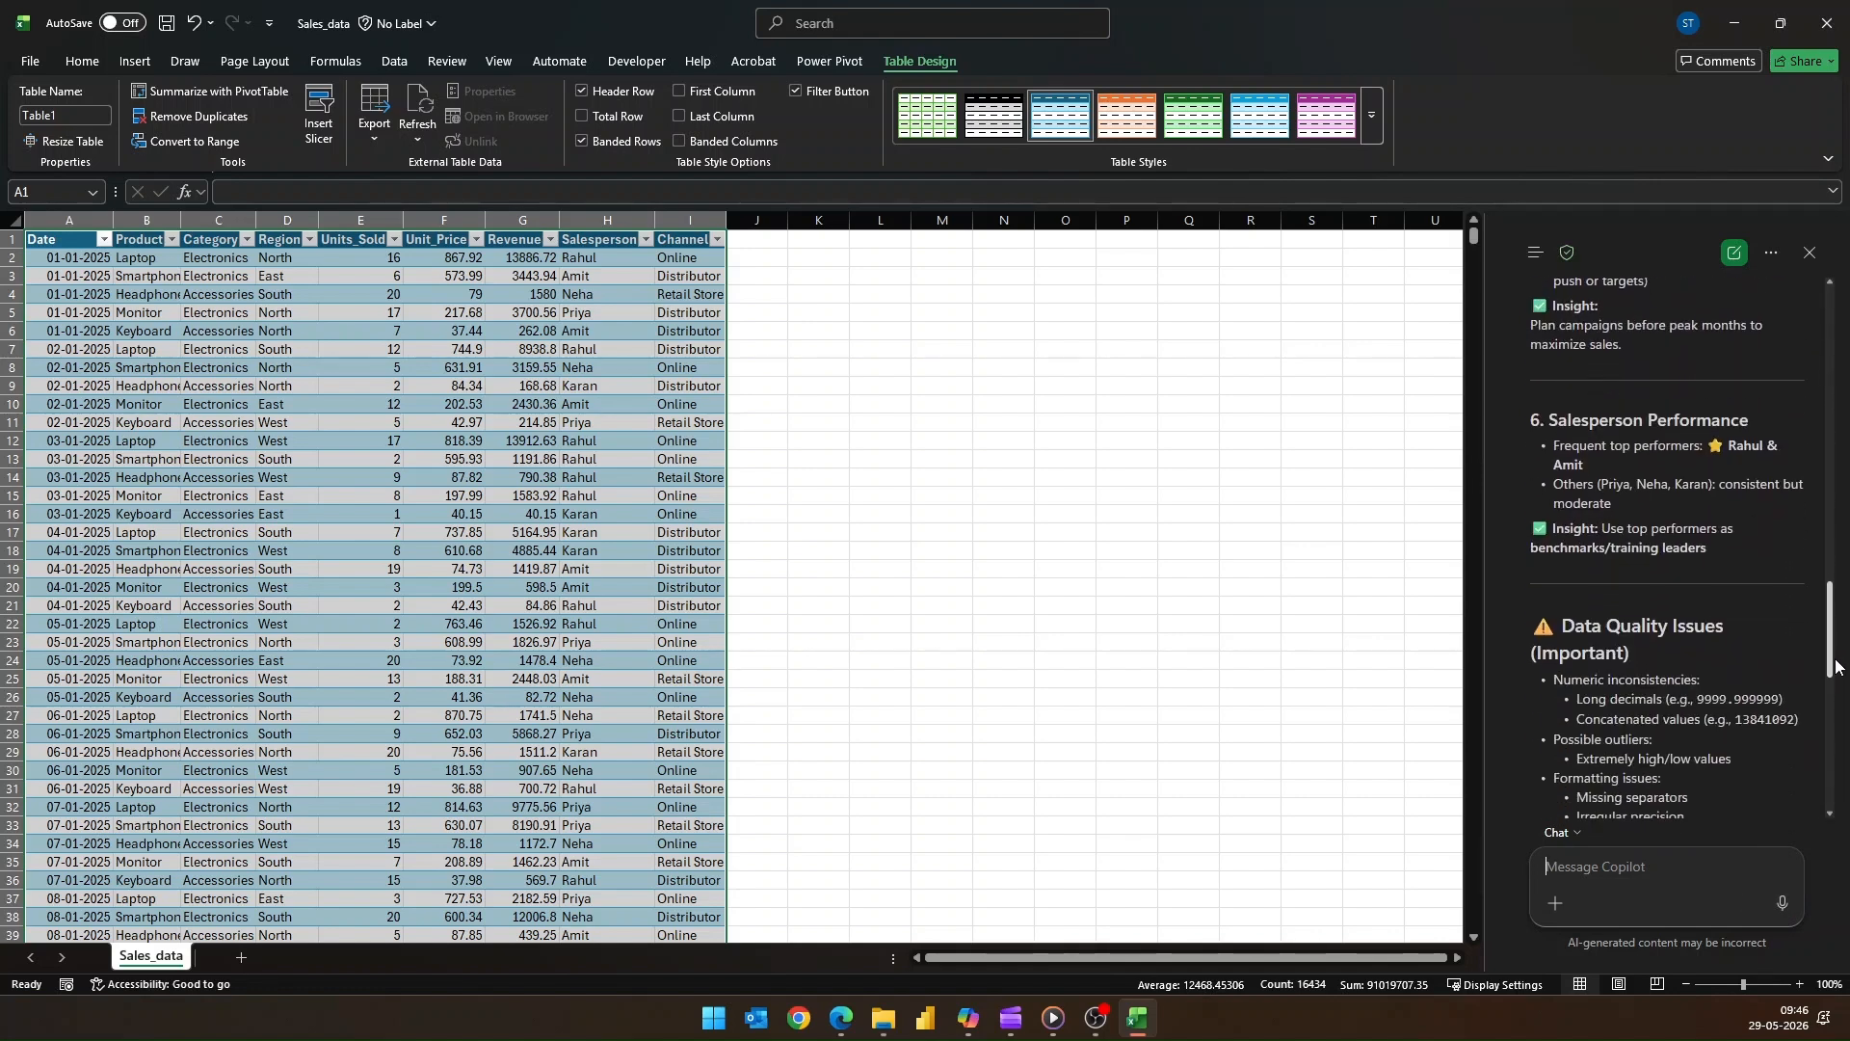
Read to the end of Copilot's summary and submit the suggested prompt "Show a chart of monthly revenue trends.".
drag(1832, 690, 1823, 759)
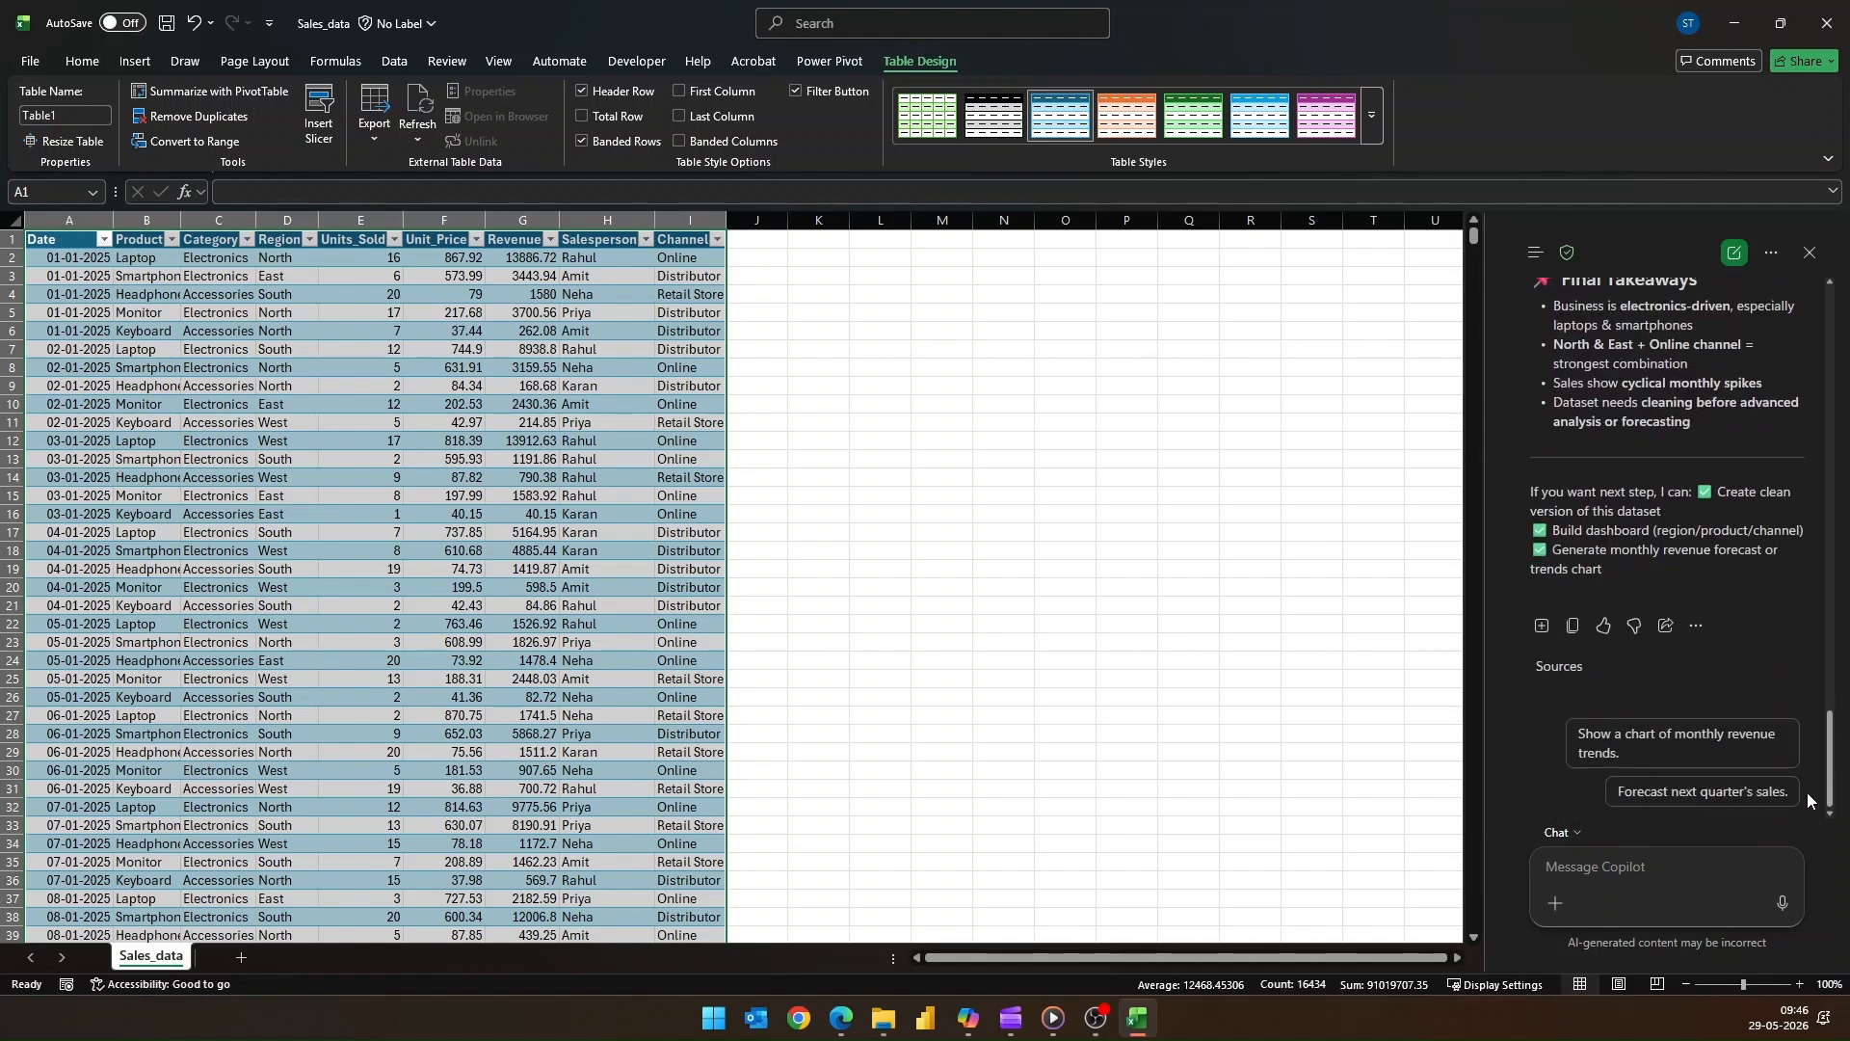
click(1665, 755)
click(1781, 906)
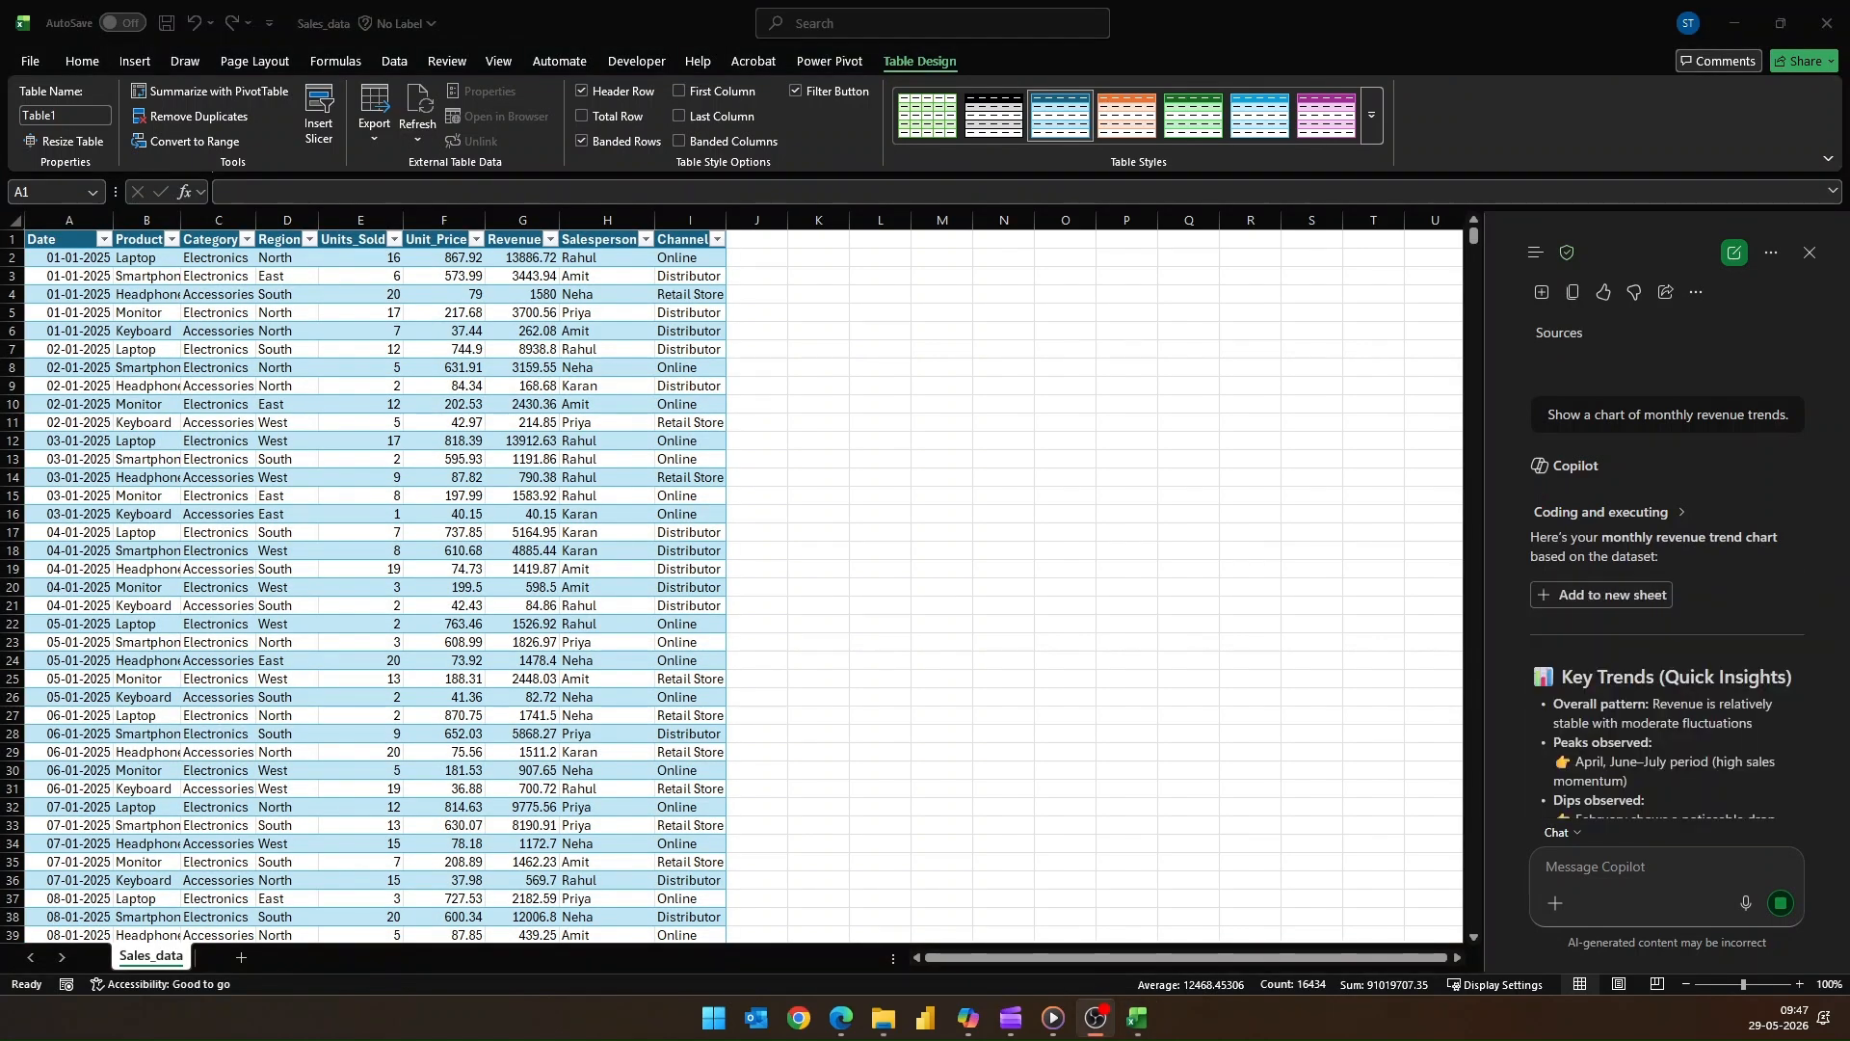
Review Copilot's monthly revenue trend answer and add its chart to a new sheet.
scroll(1646, 698, down, 7)
scroll(1646, 701, up, 3)
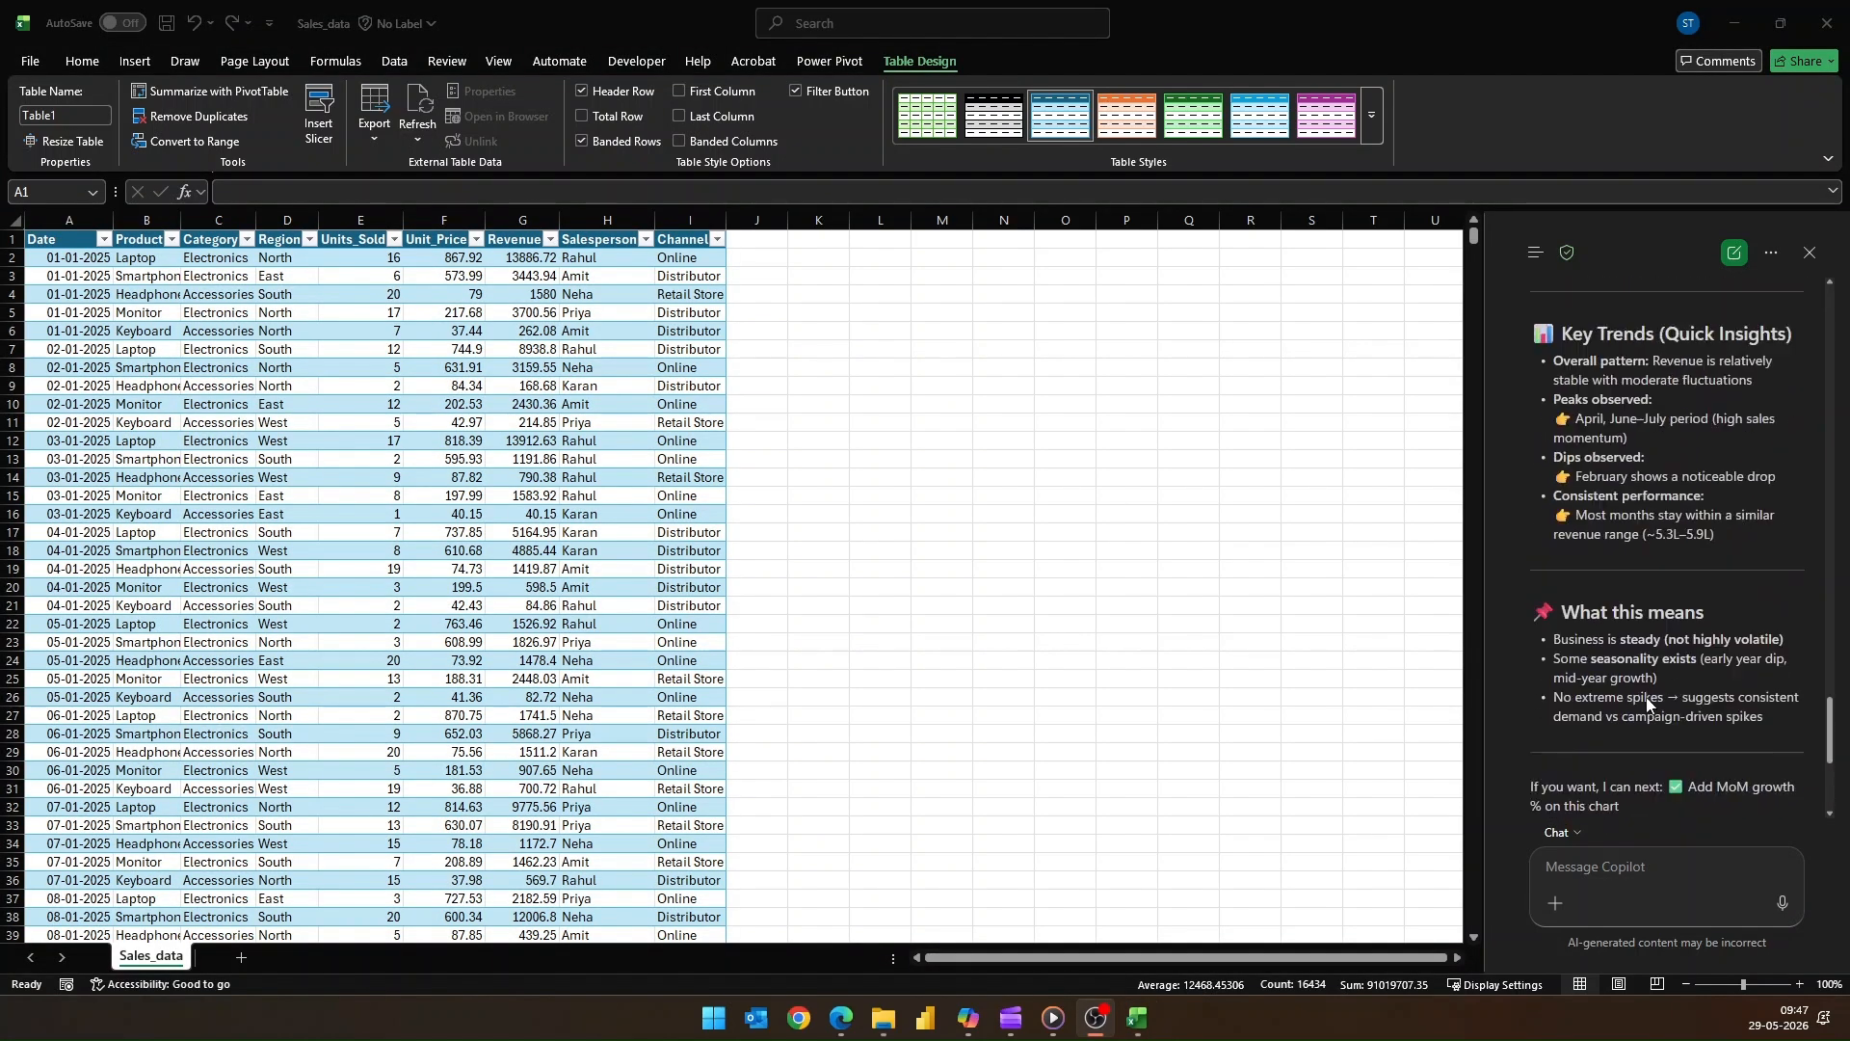
scroll(1646, 697, up, 4)
click(1619, 665)
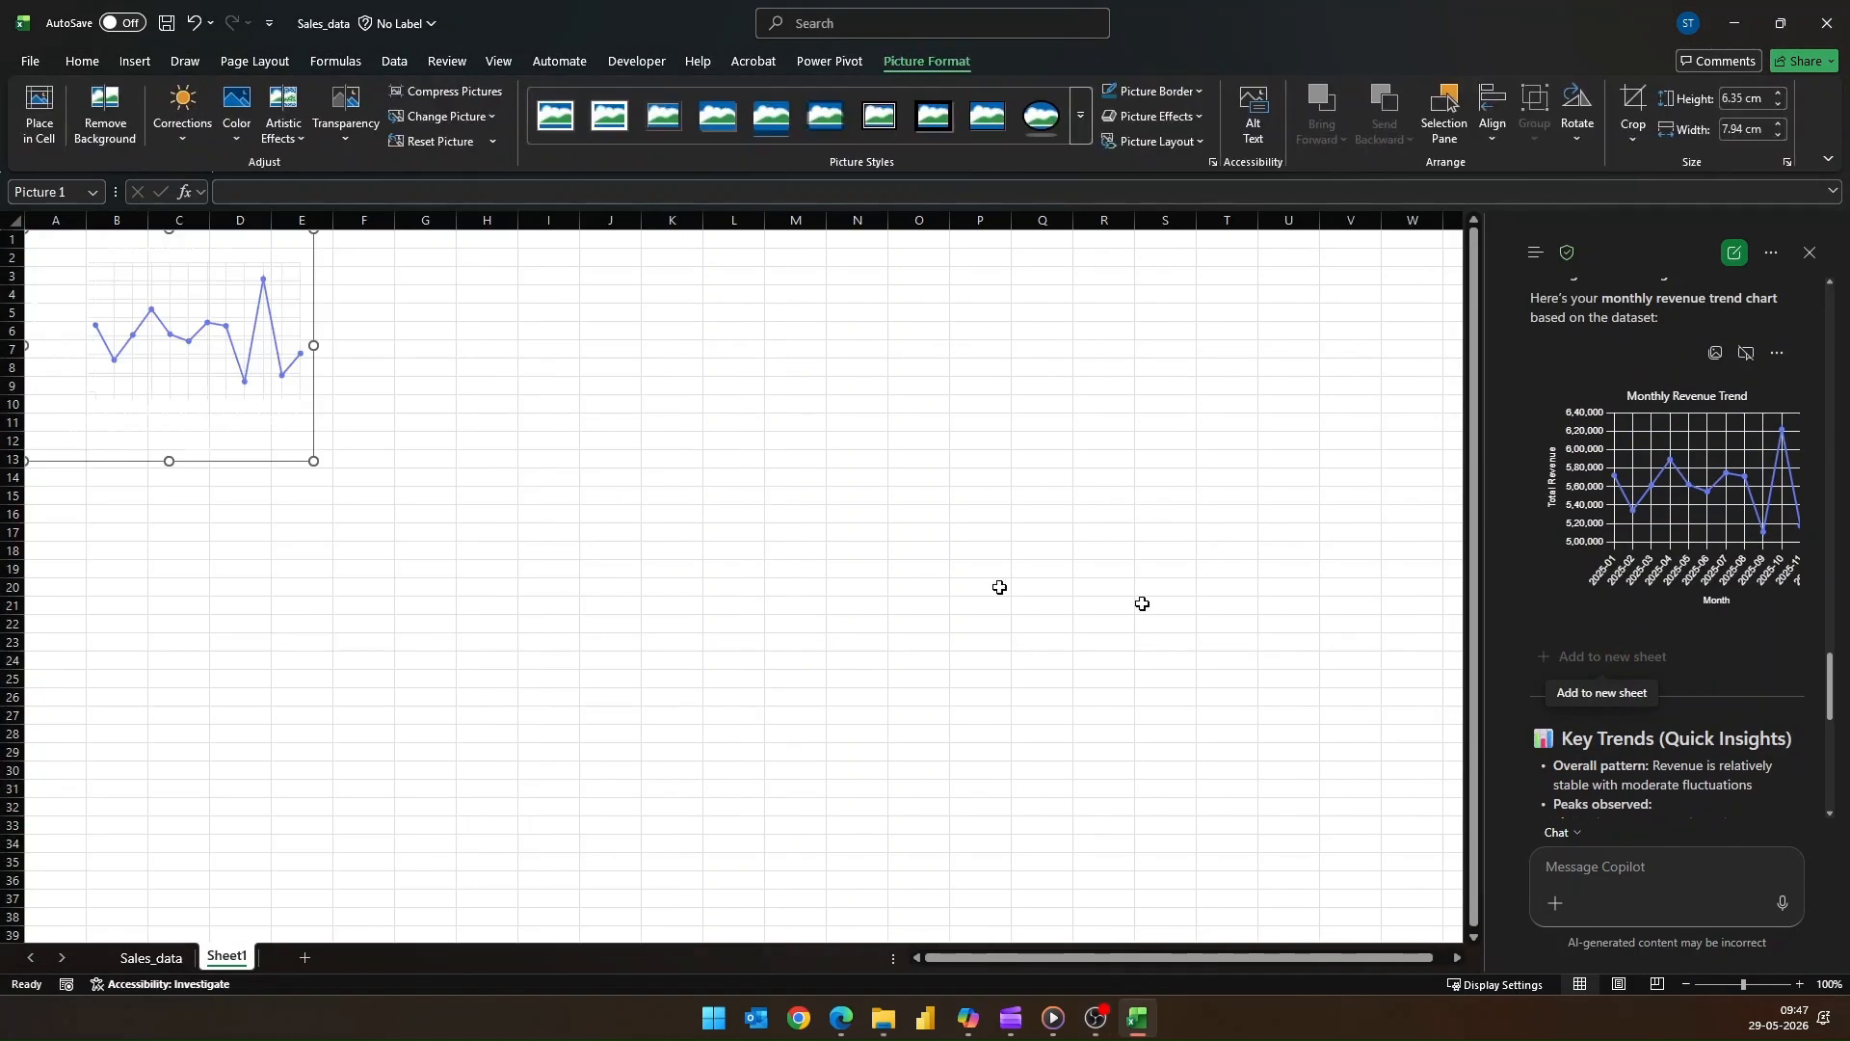
Return to the Sales_data sheet and set Copilot's mode to Allow editing.
click(173, 957)
click(227, 957)
click(171, 957)
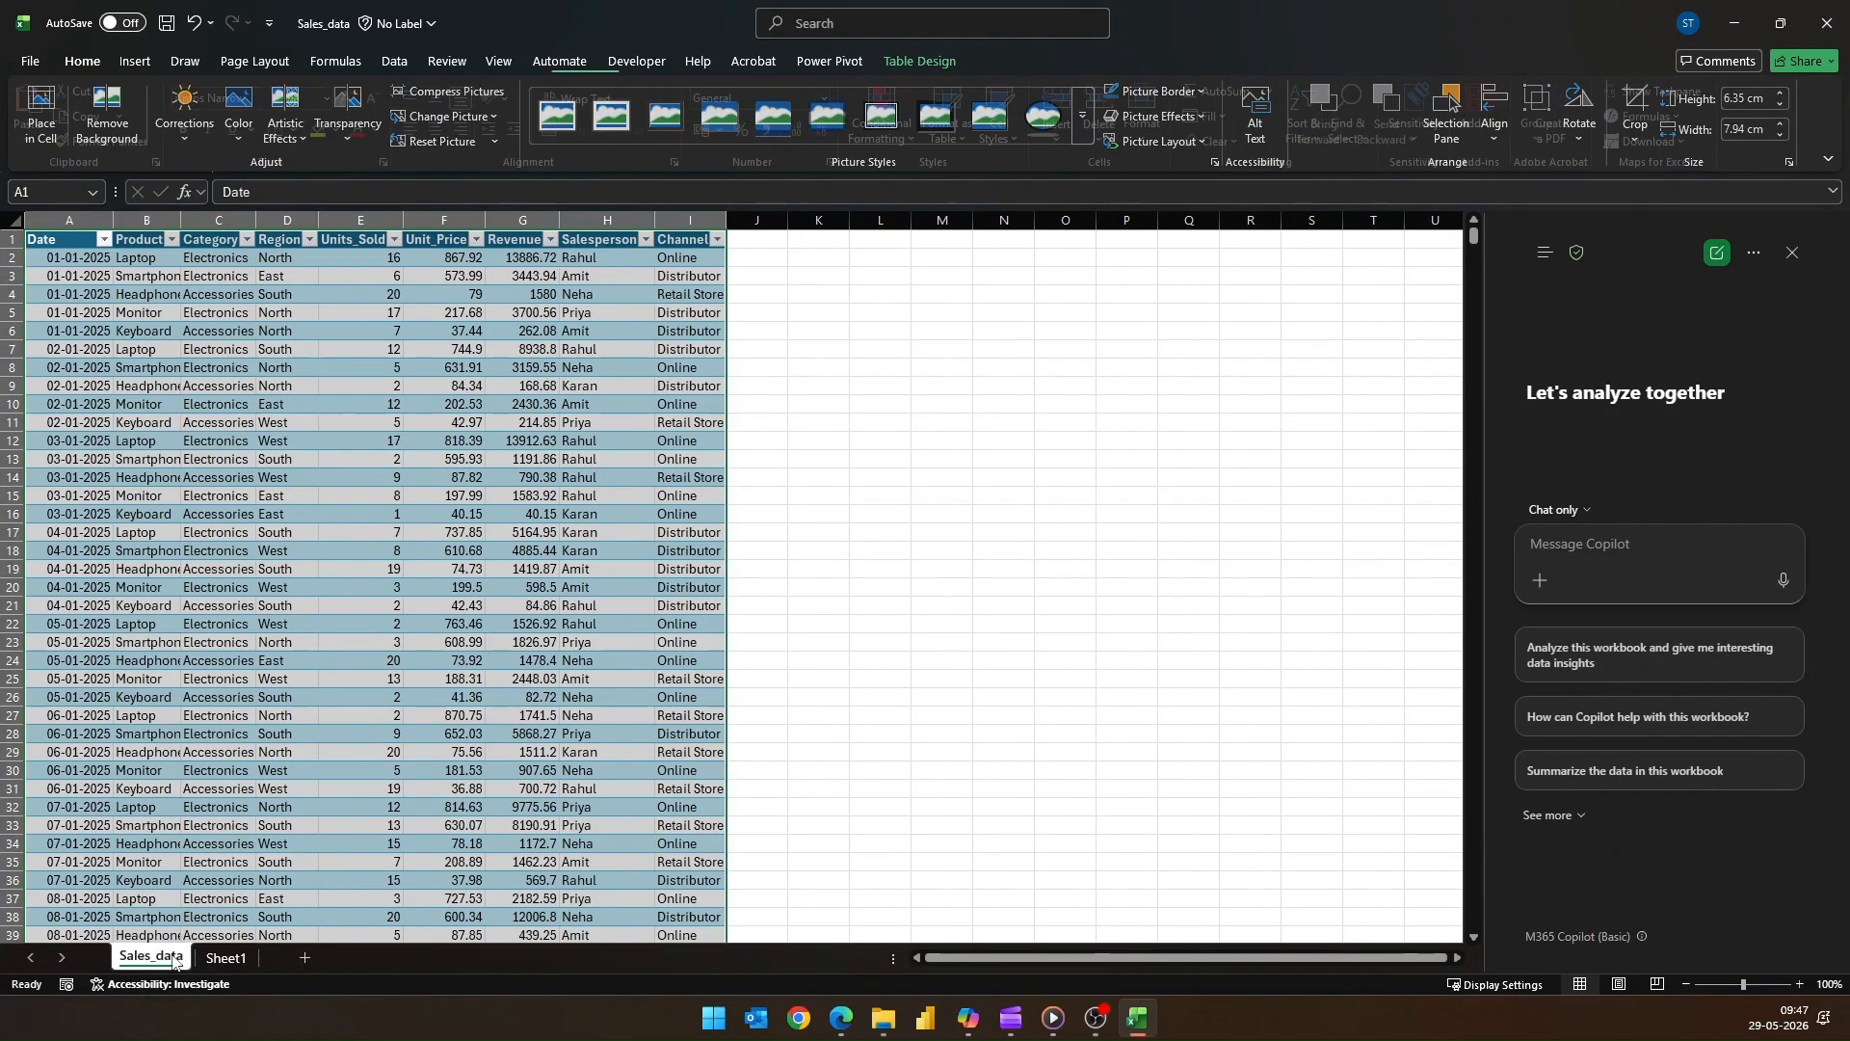
click(1556, 509)
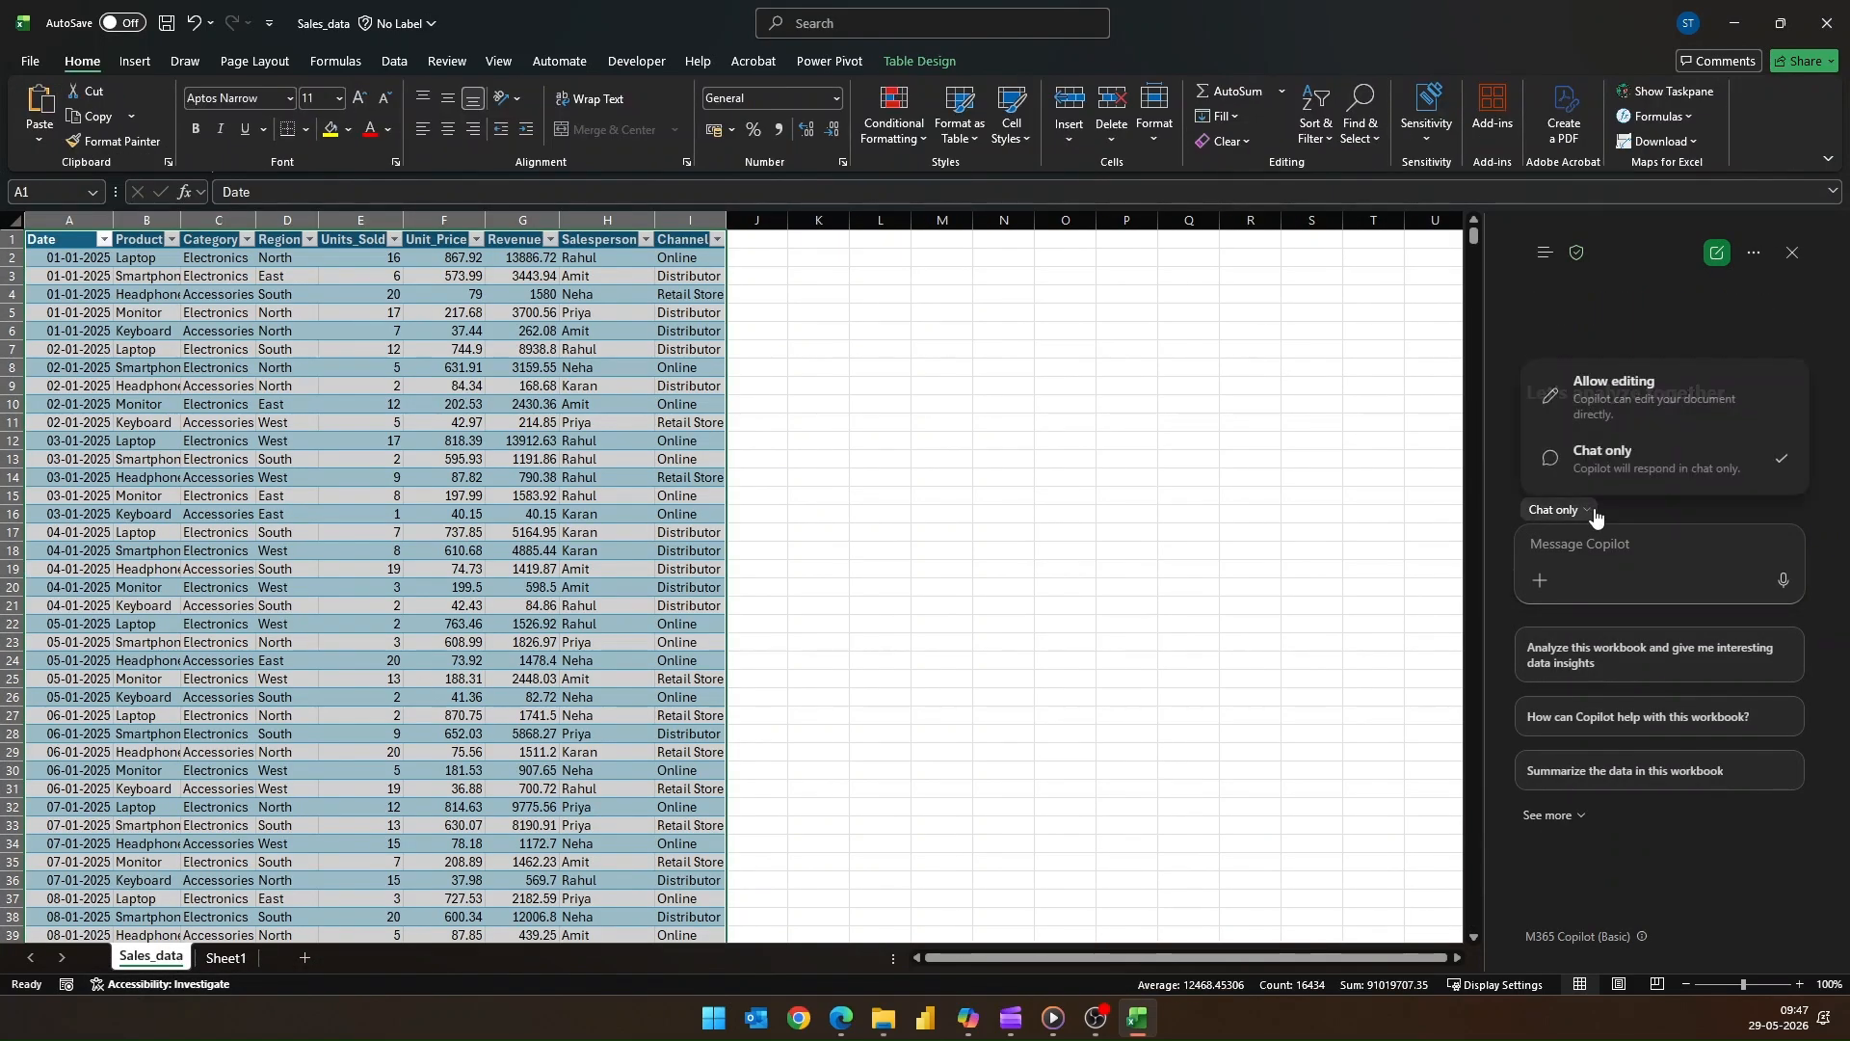
click(1609, 400)
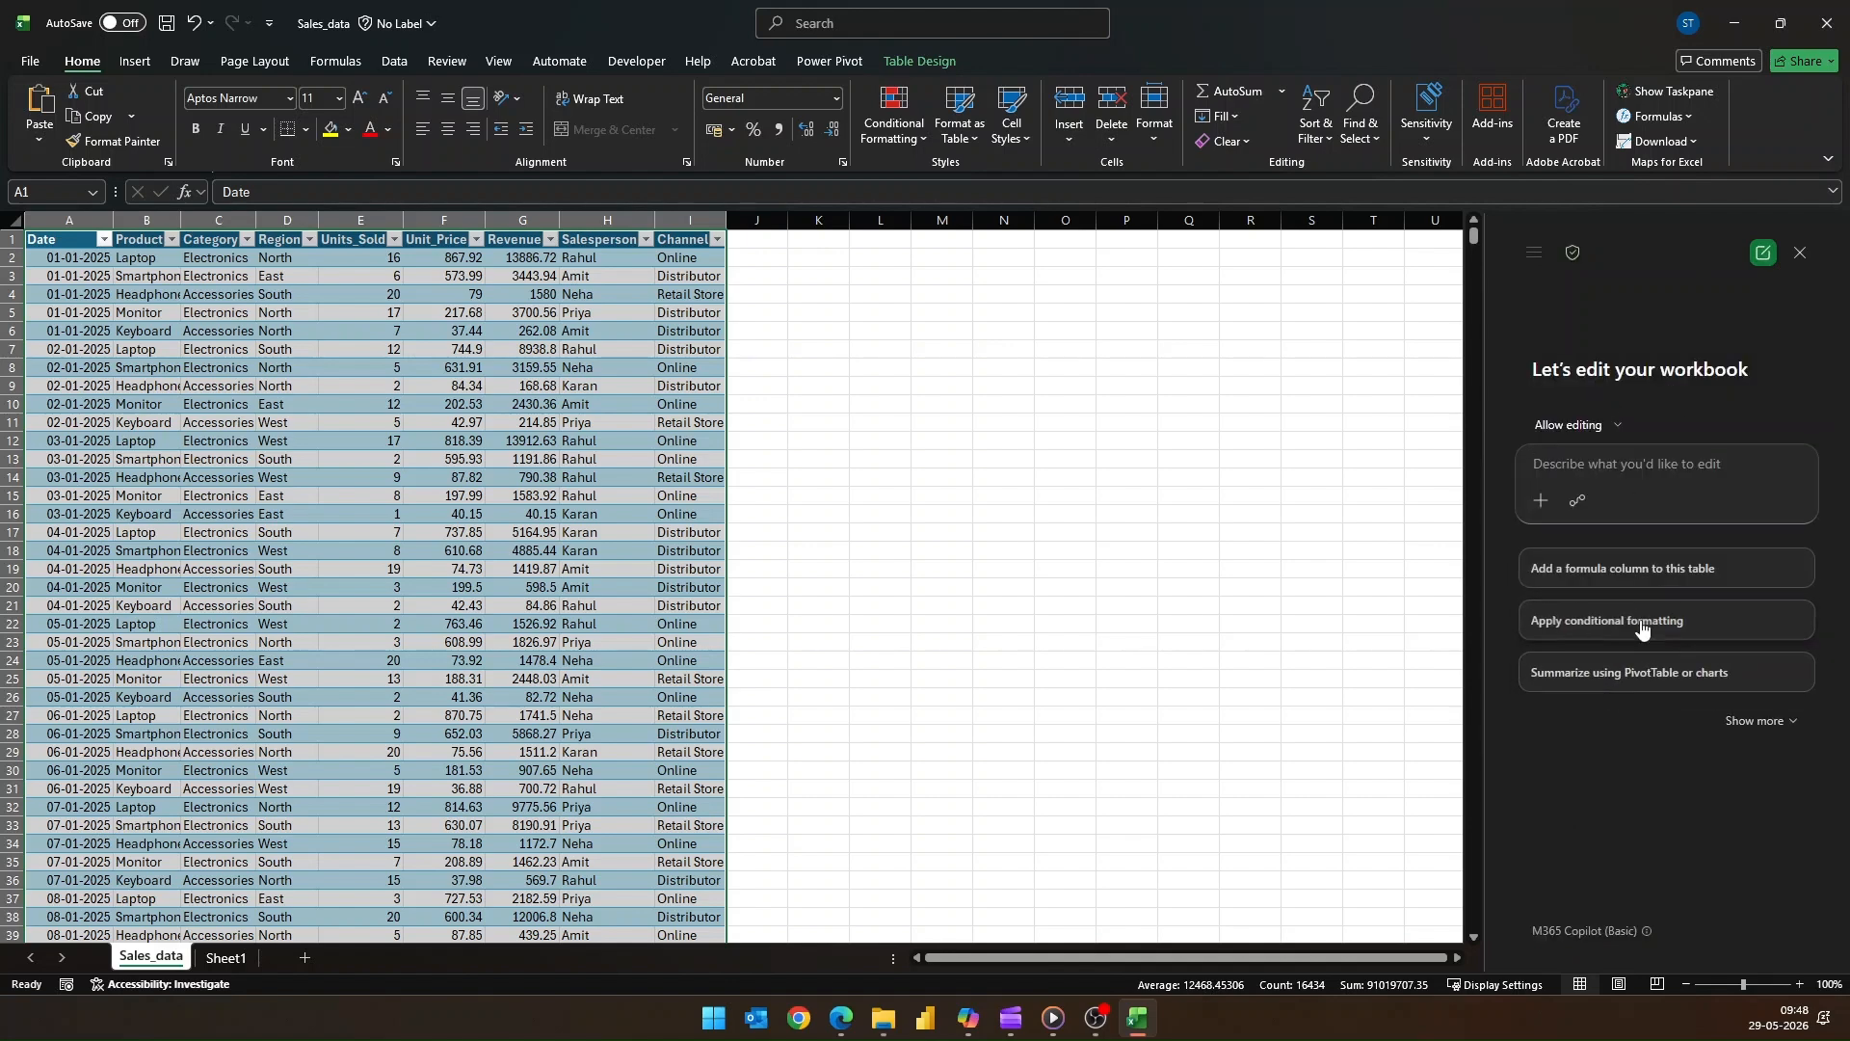
Have Copilot "Create Monthly trend for revenue in new sheet" and accept the result as done.
click(1645, 471)
text(Create Mo)
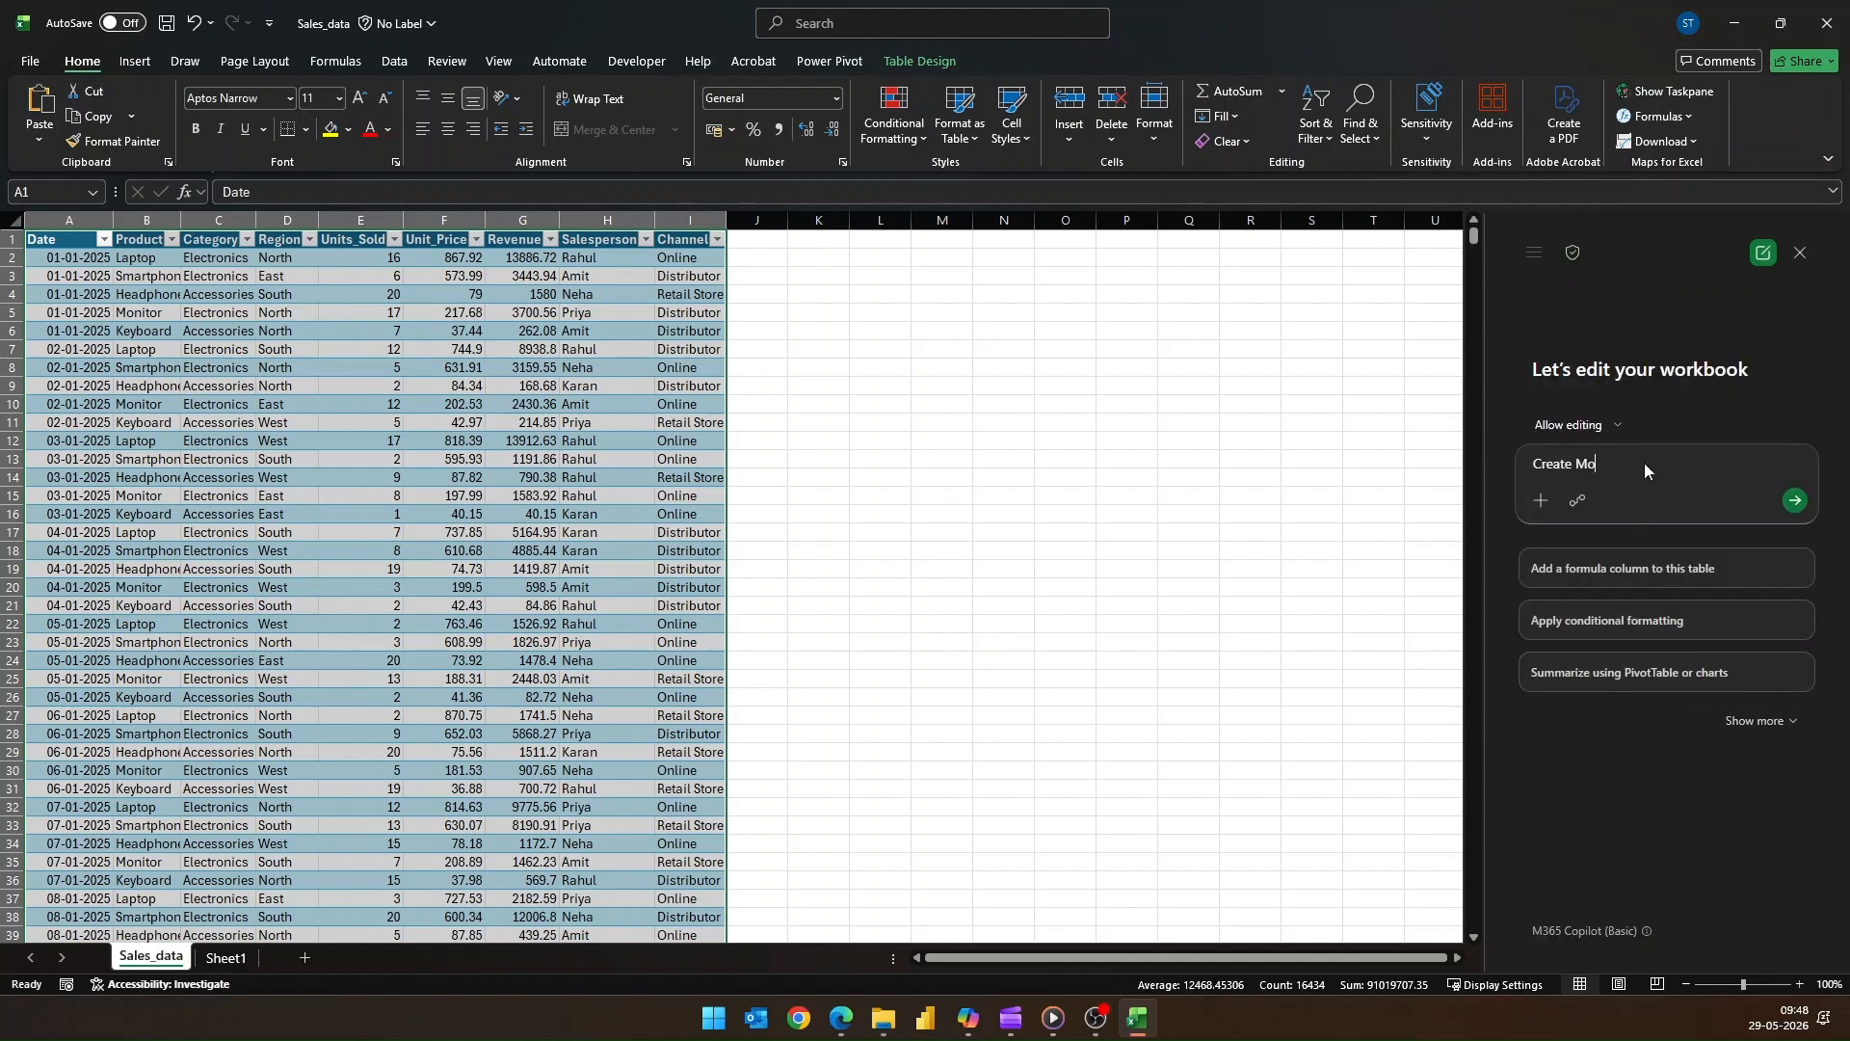
text(nthly trend for revenue)
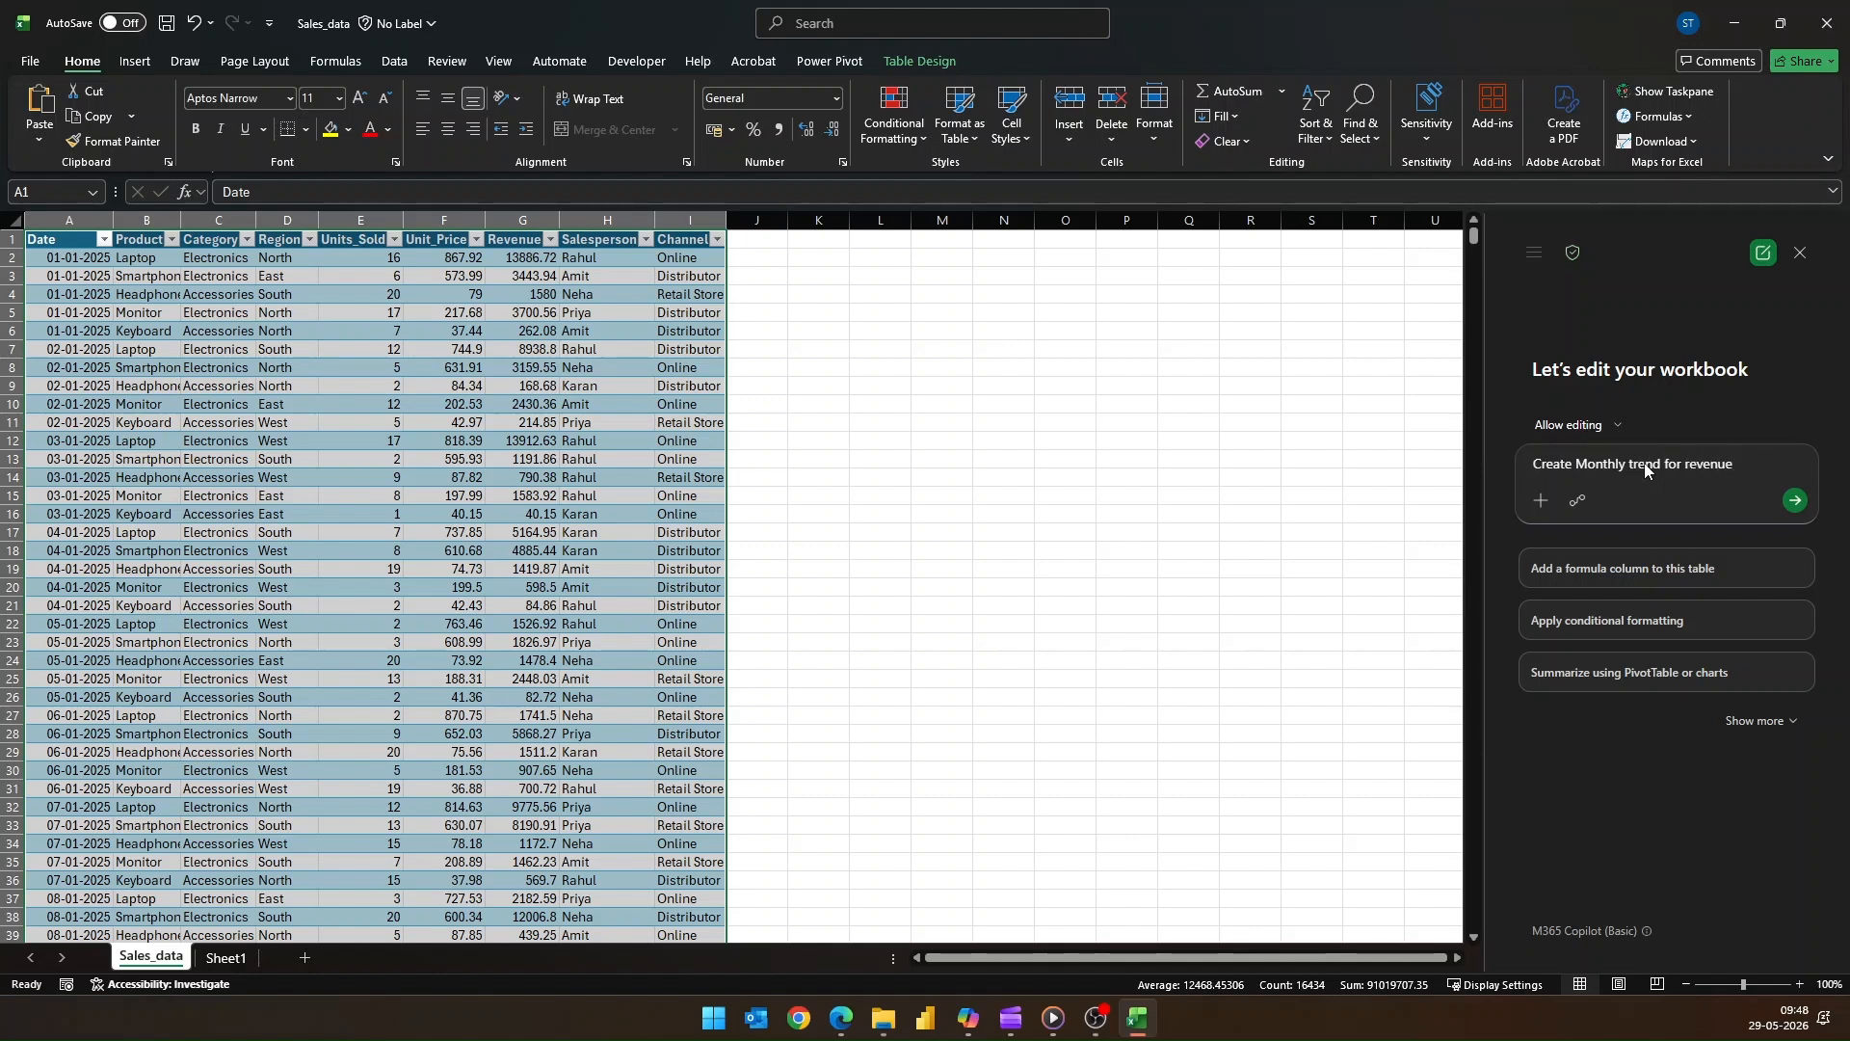
text( in new sheet)
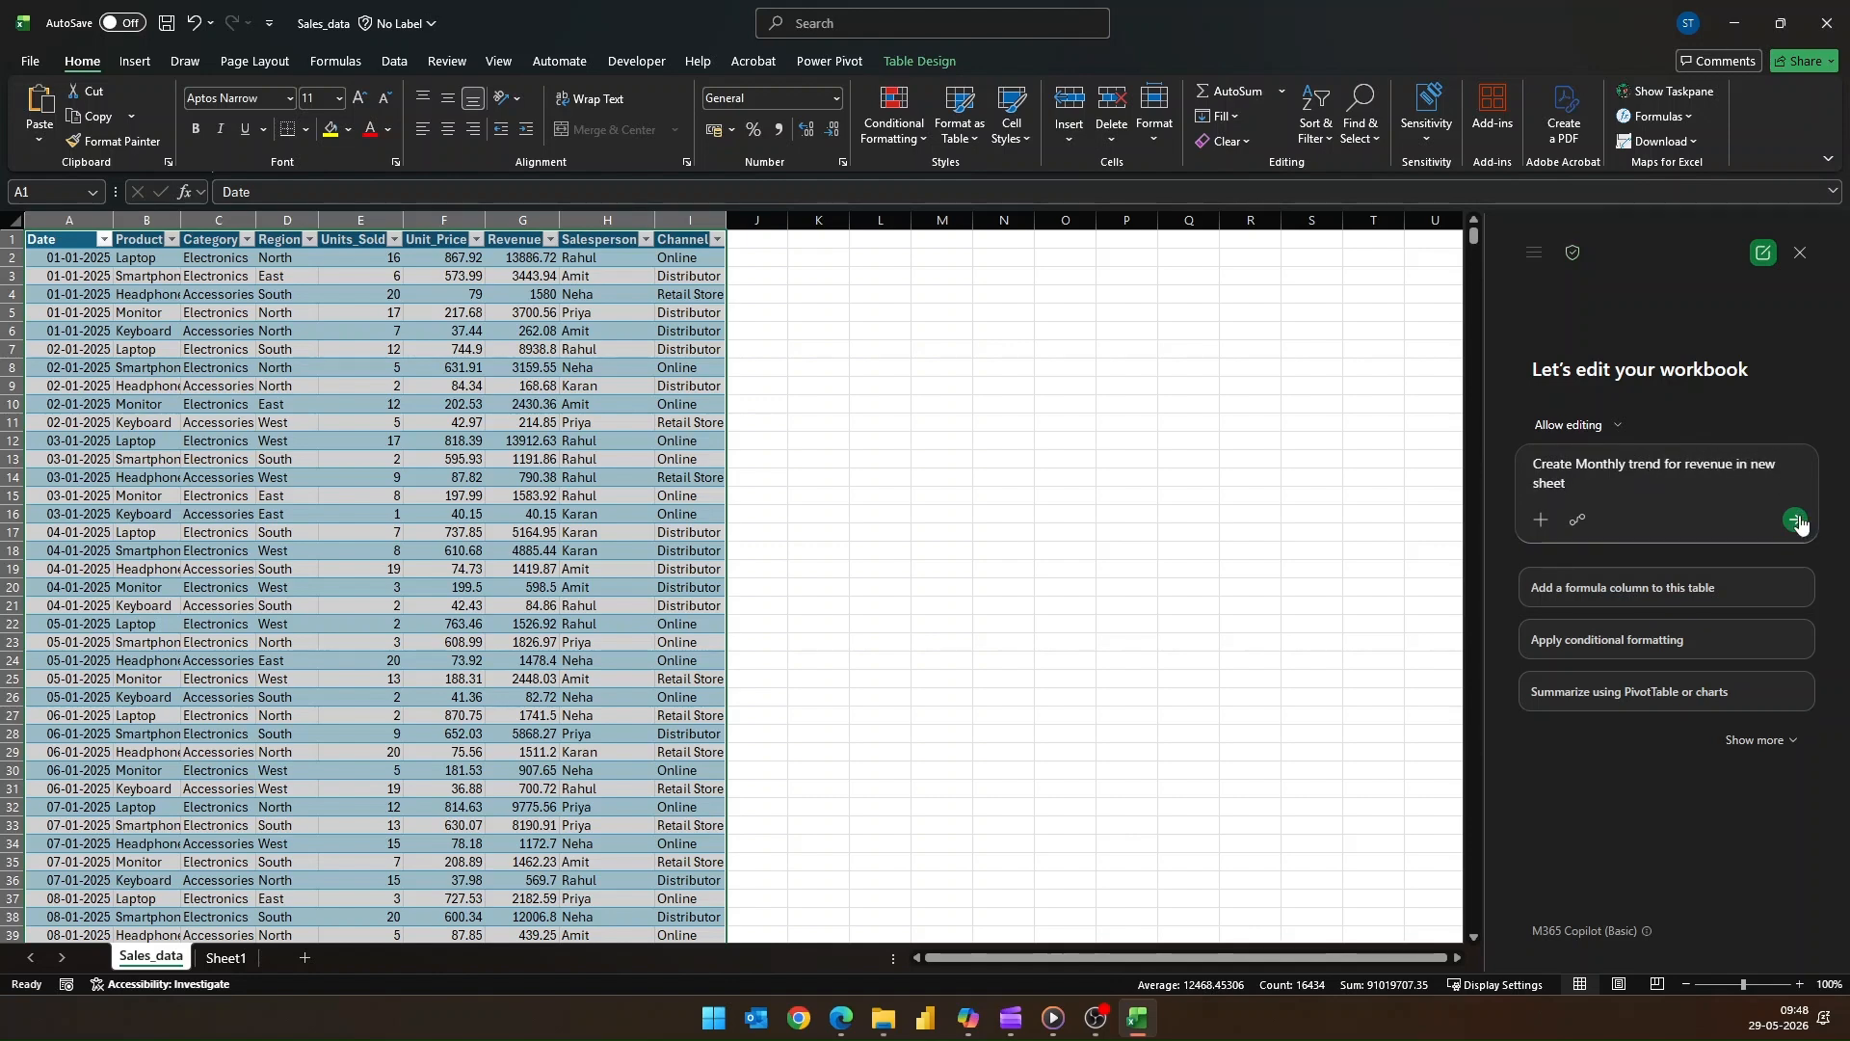
click(1799, 522)
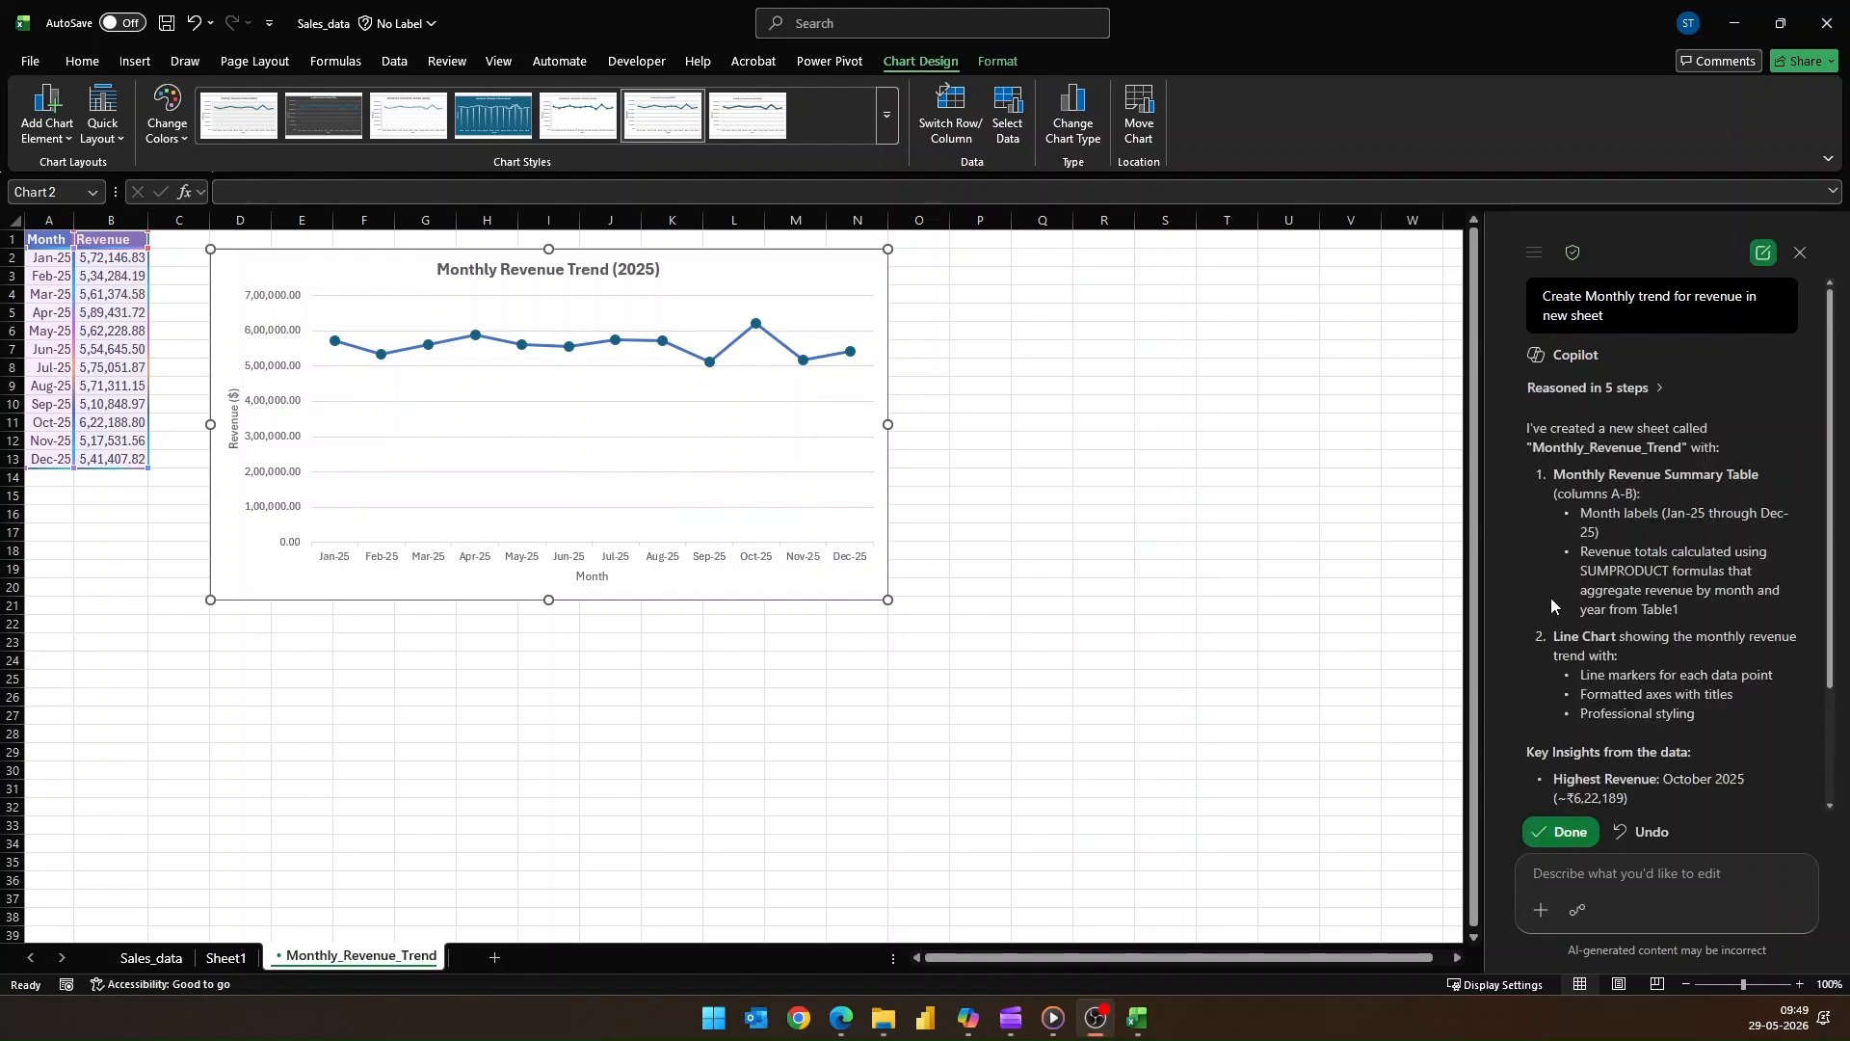
click(1559, 831)
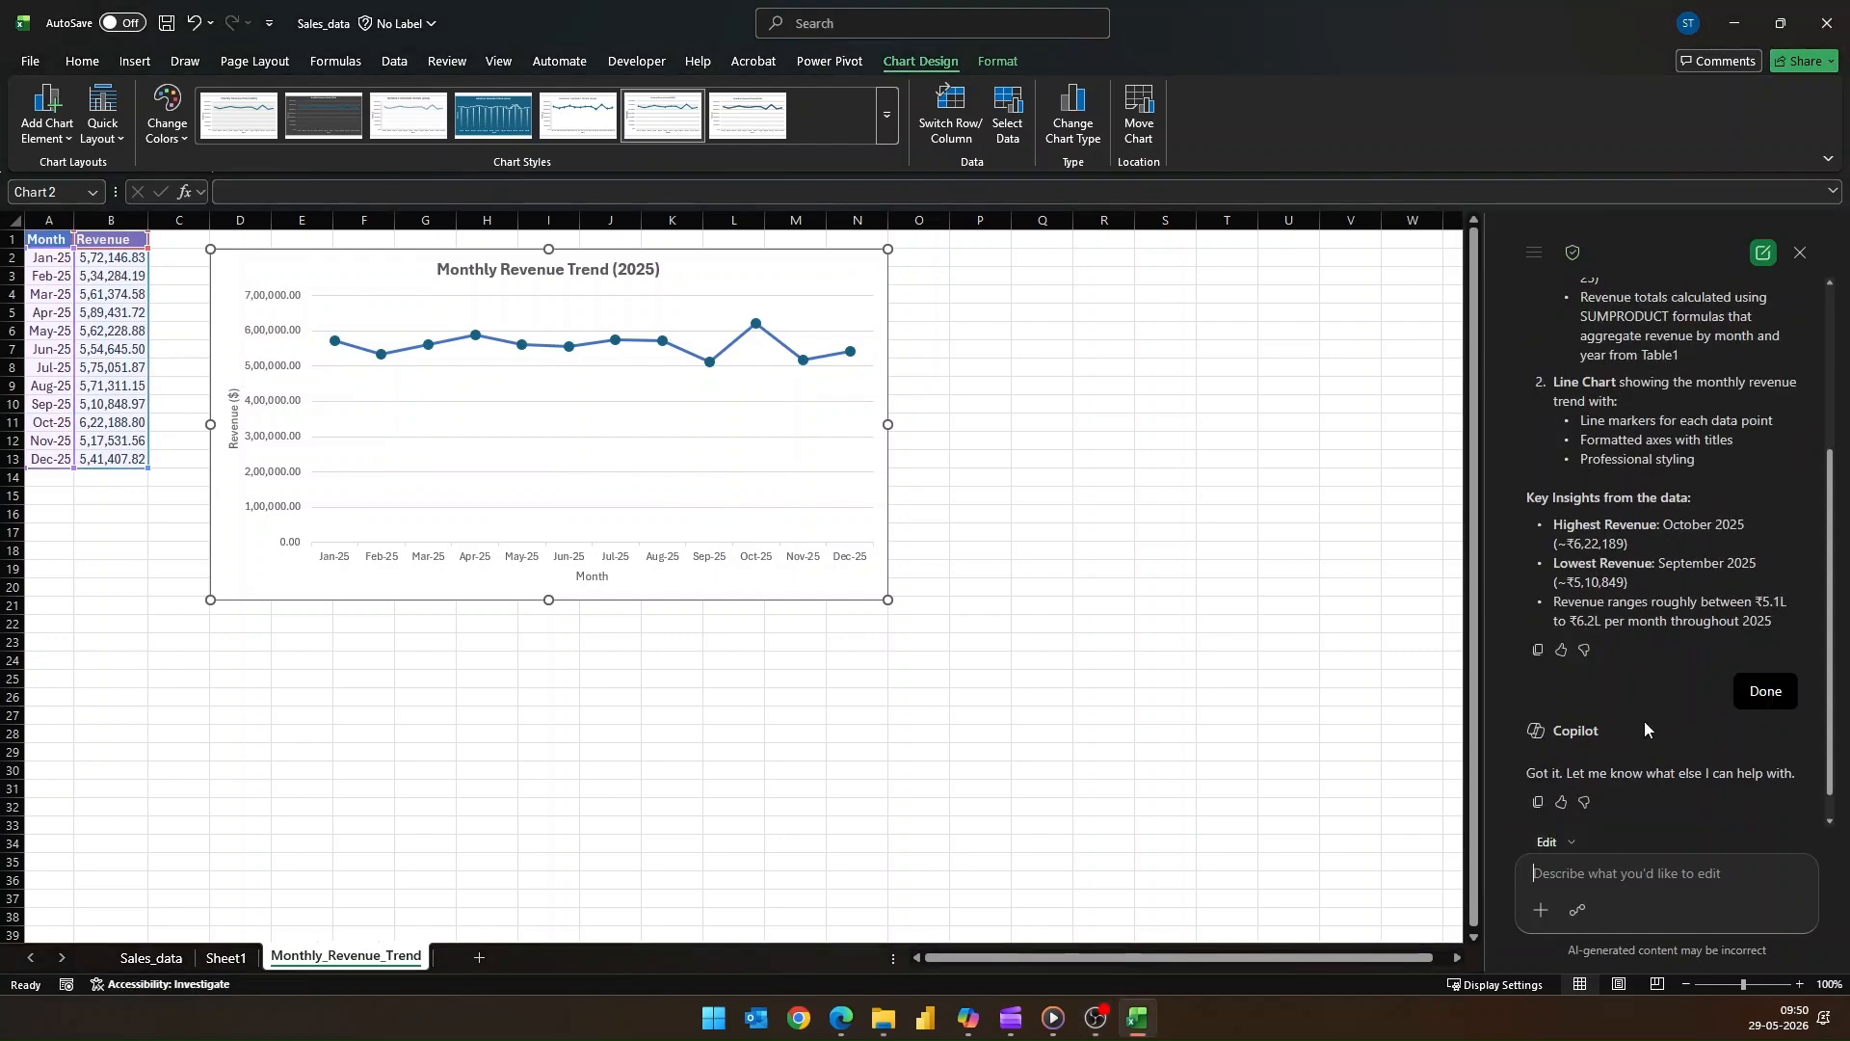
Review Copilot's monthly revenue insights and compare the Sales_data and Monthly_Revenue_Trend sheets.
scroll(1622, 262, up, 5)
scroll(1668, 315, down, 5)
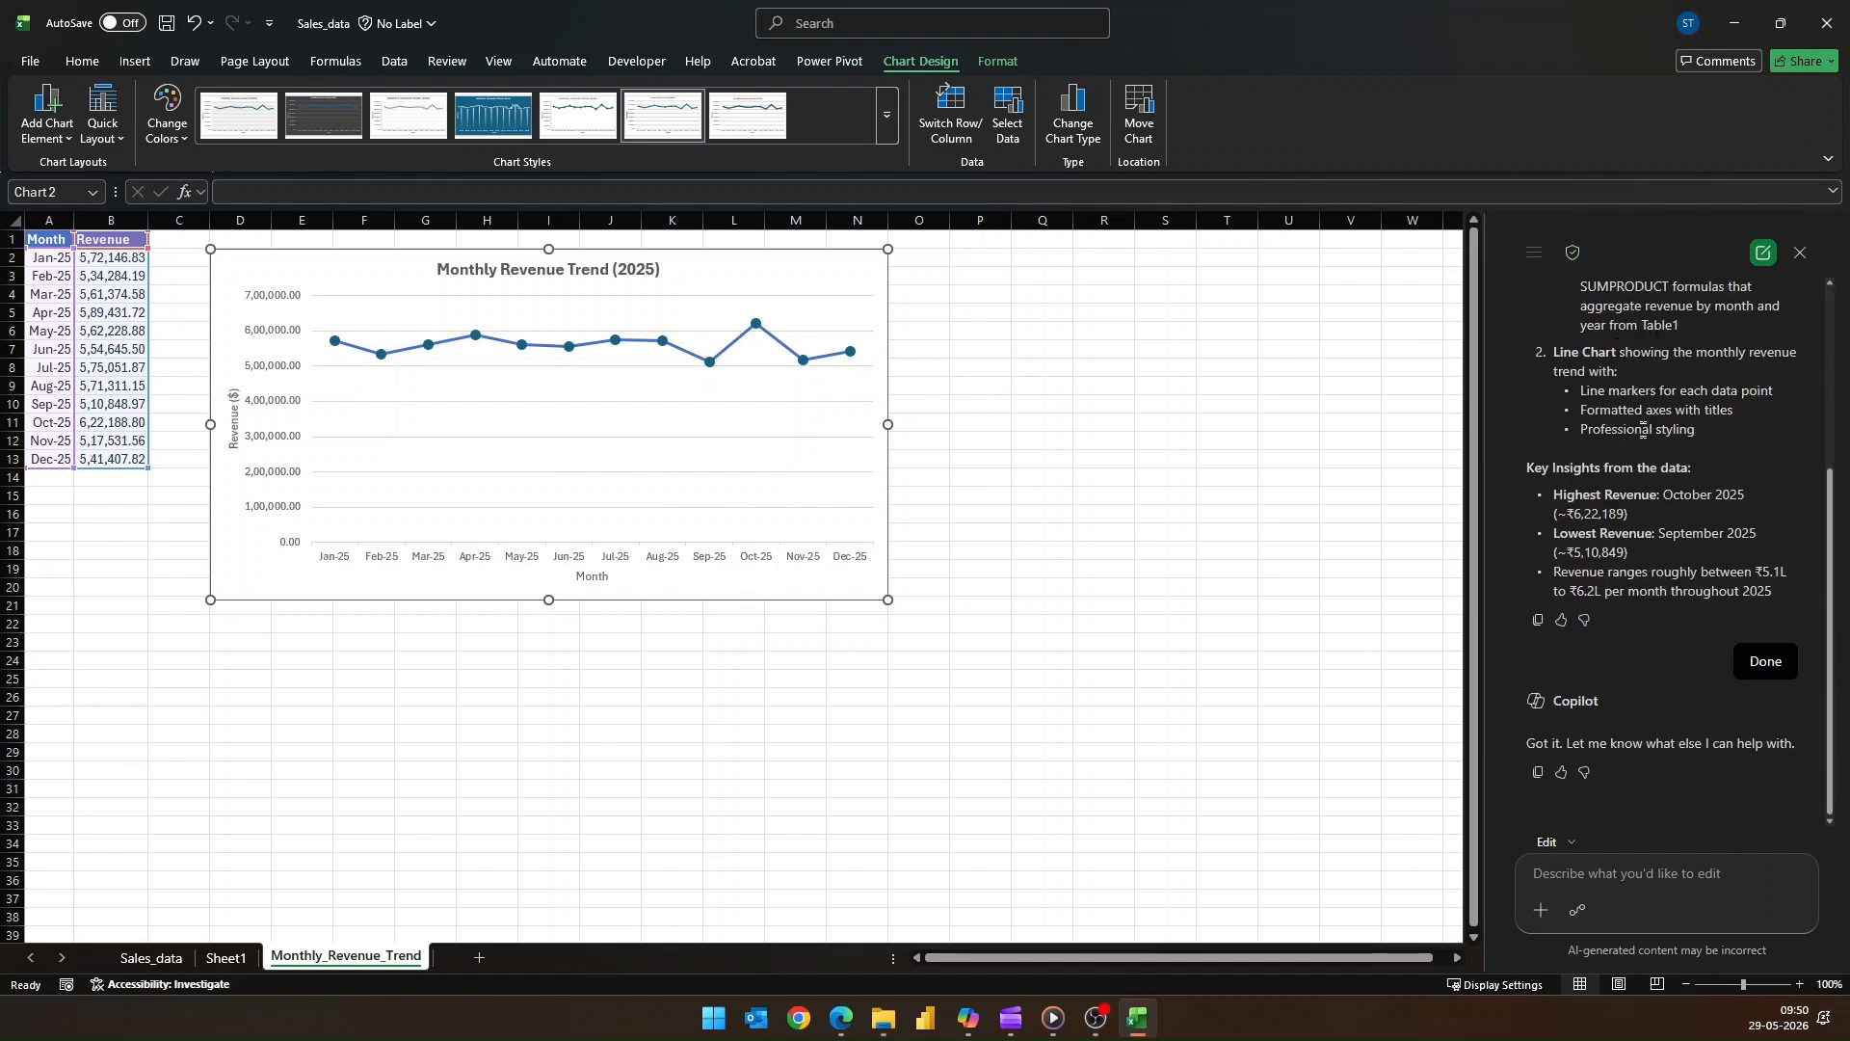
click(150, 958)
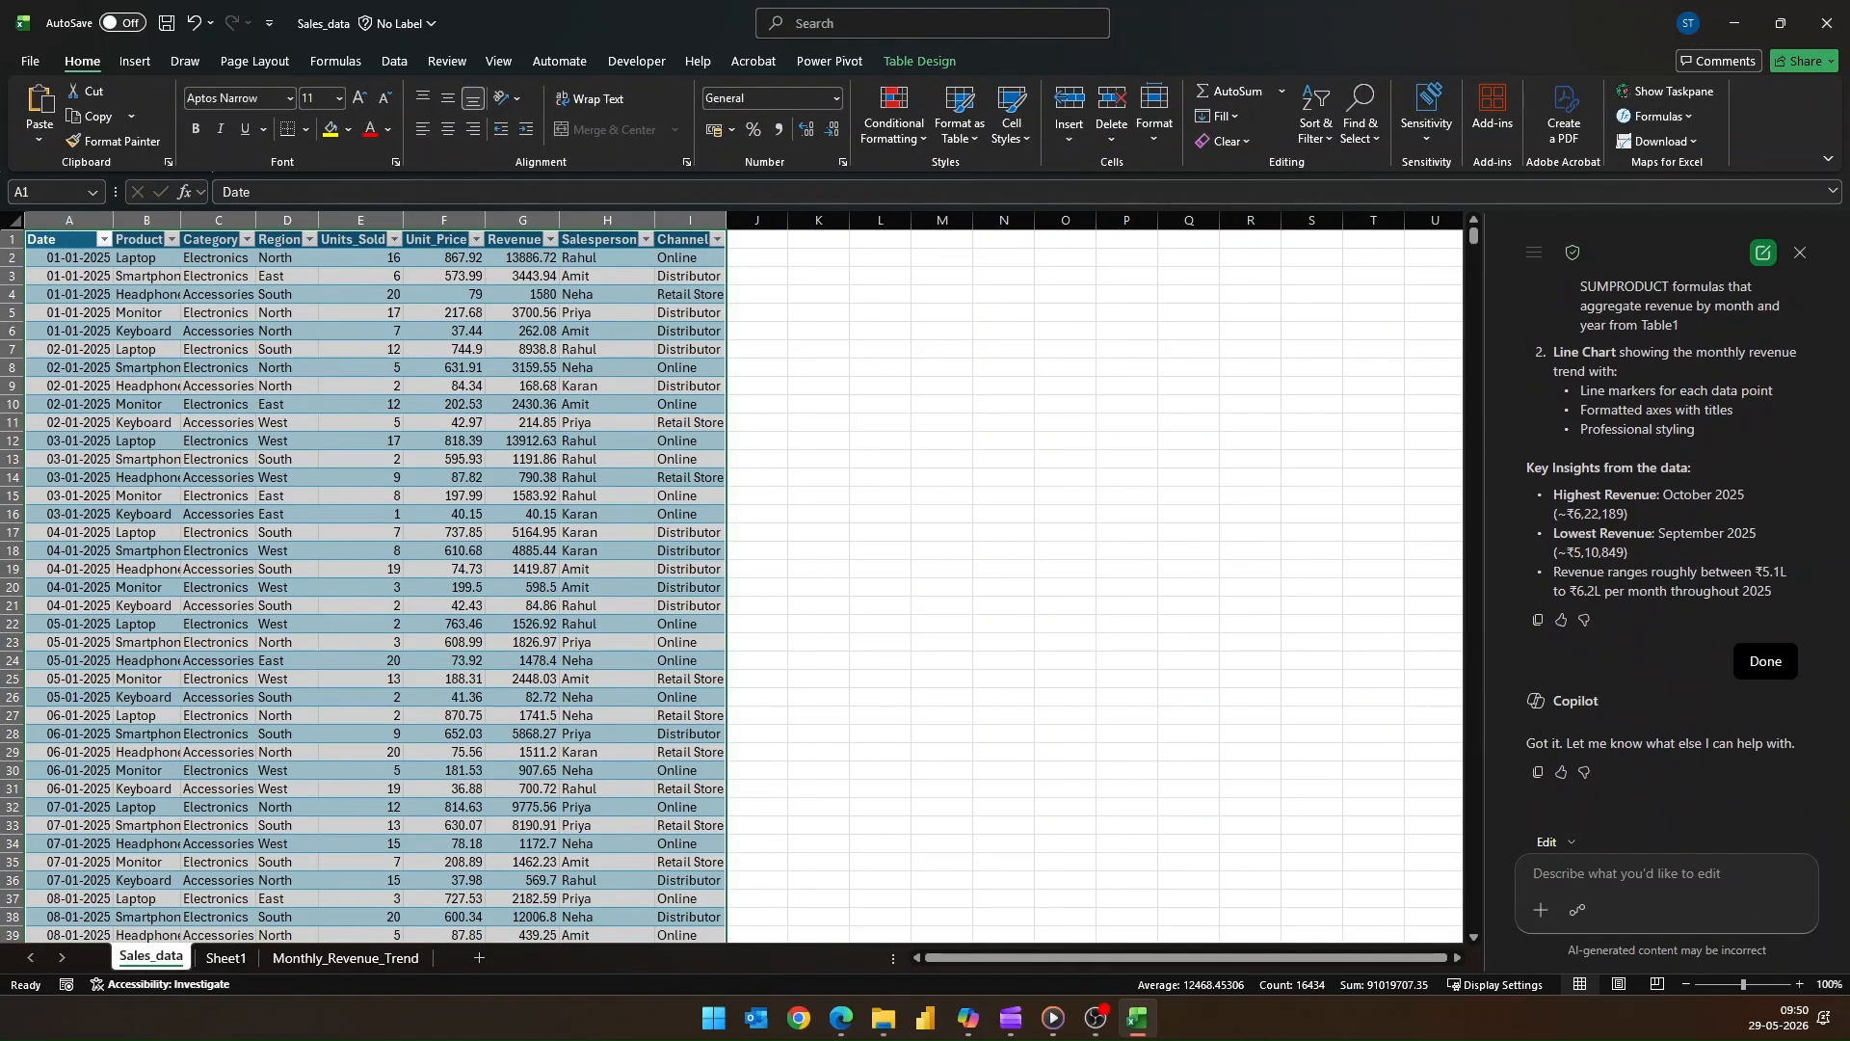
click(345, 958)
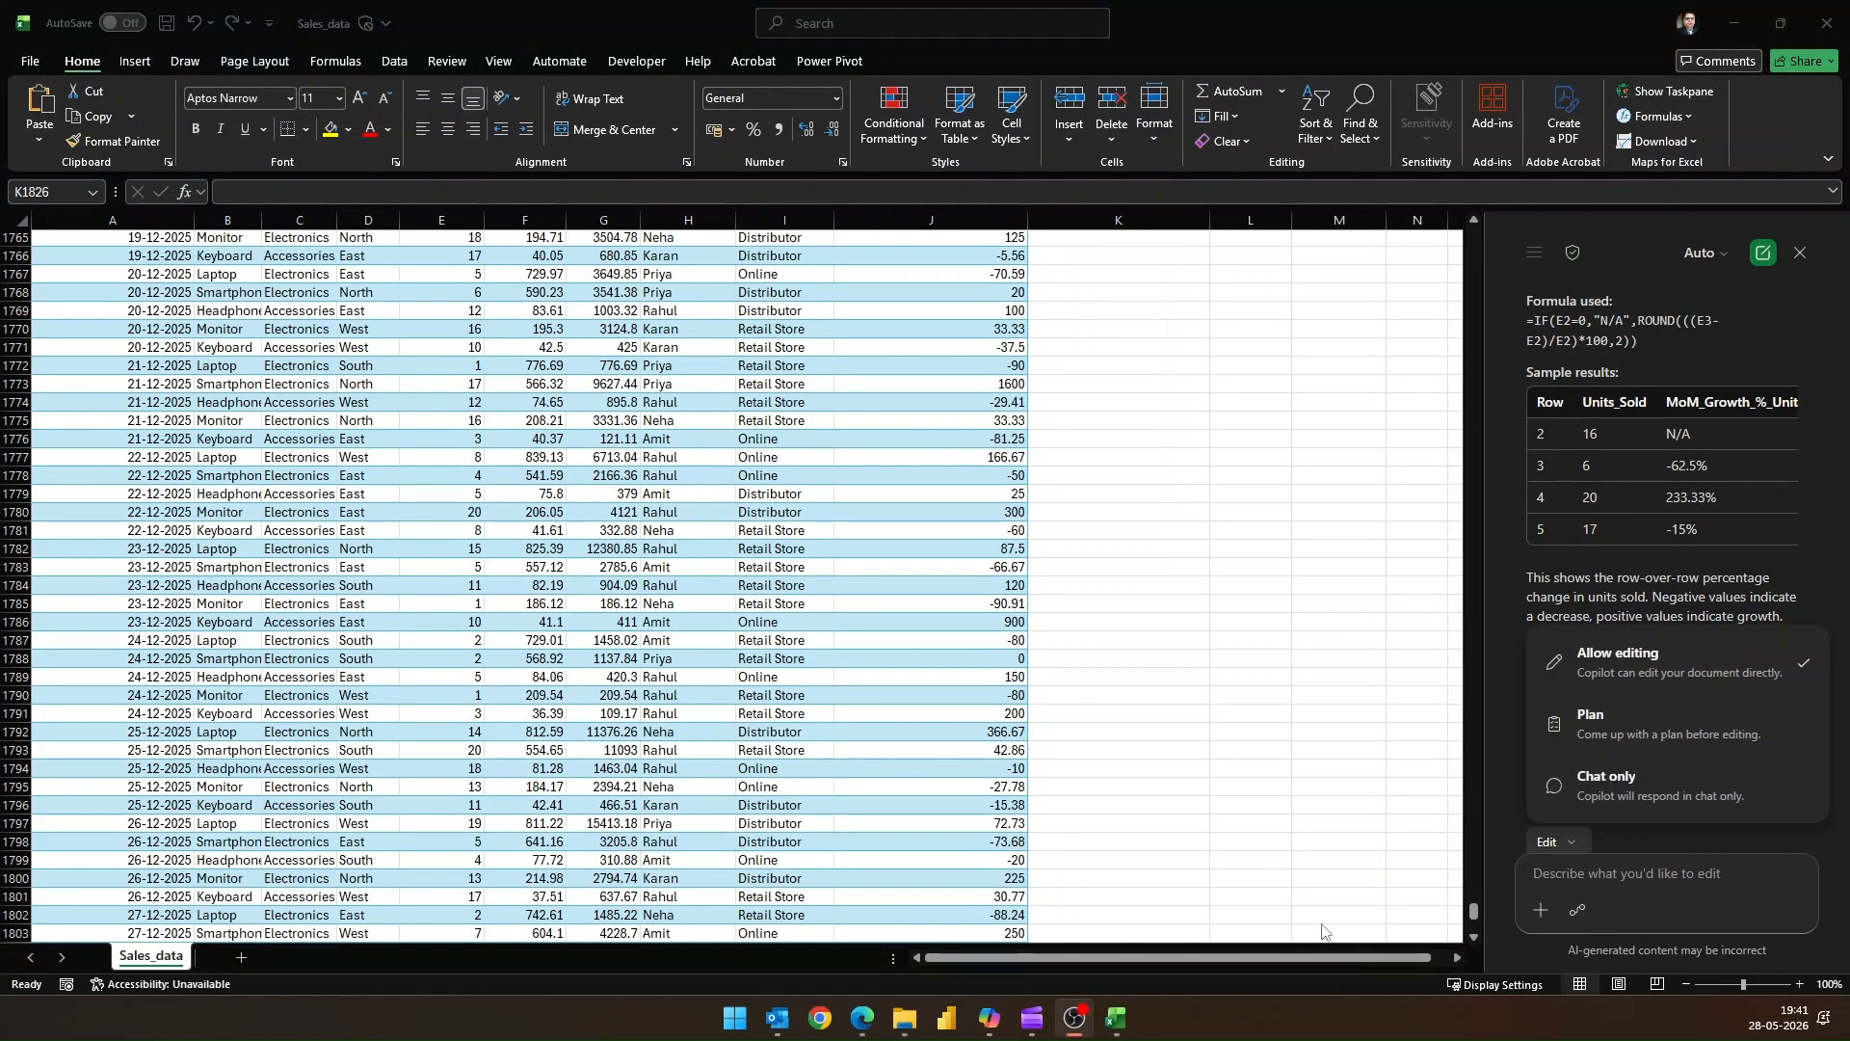
Set Copilot to Plan mode and submit "Build dashbord for this dataset to show overall revenue from May to Decemeber".
click(1626, 740)
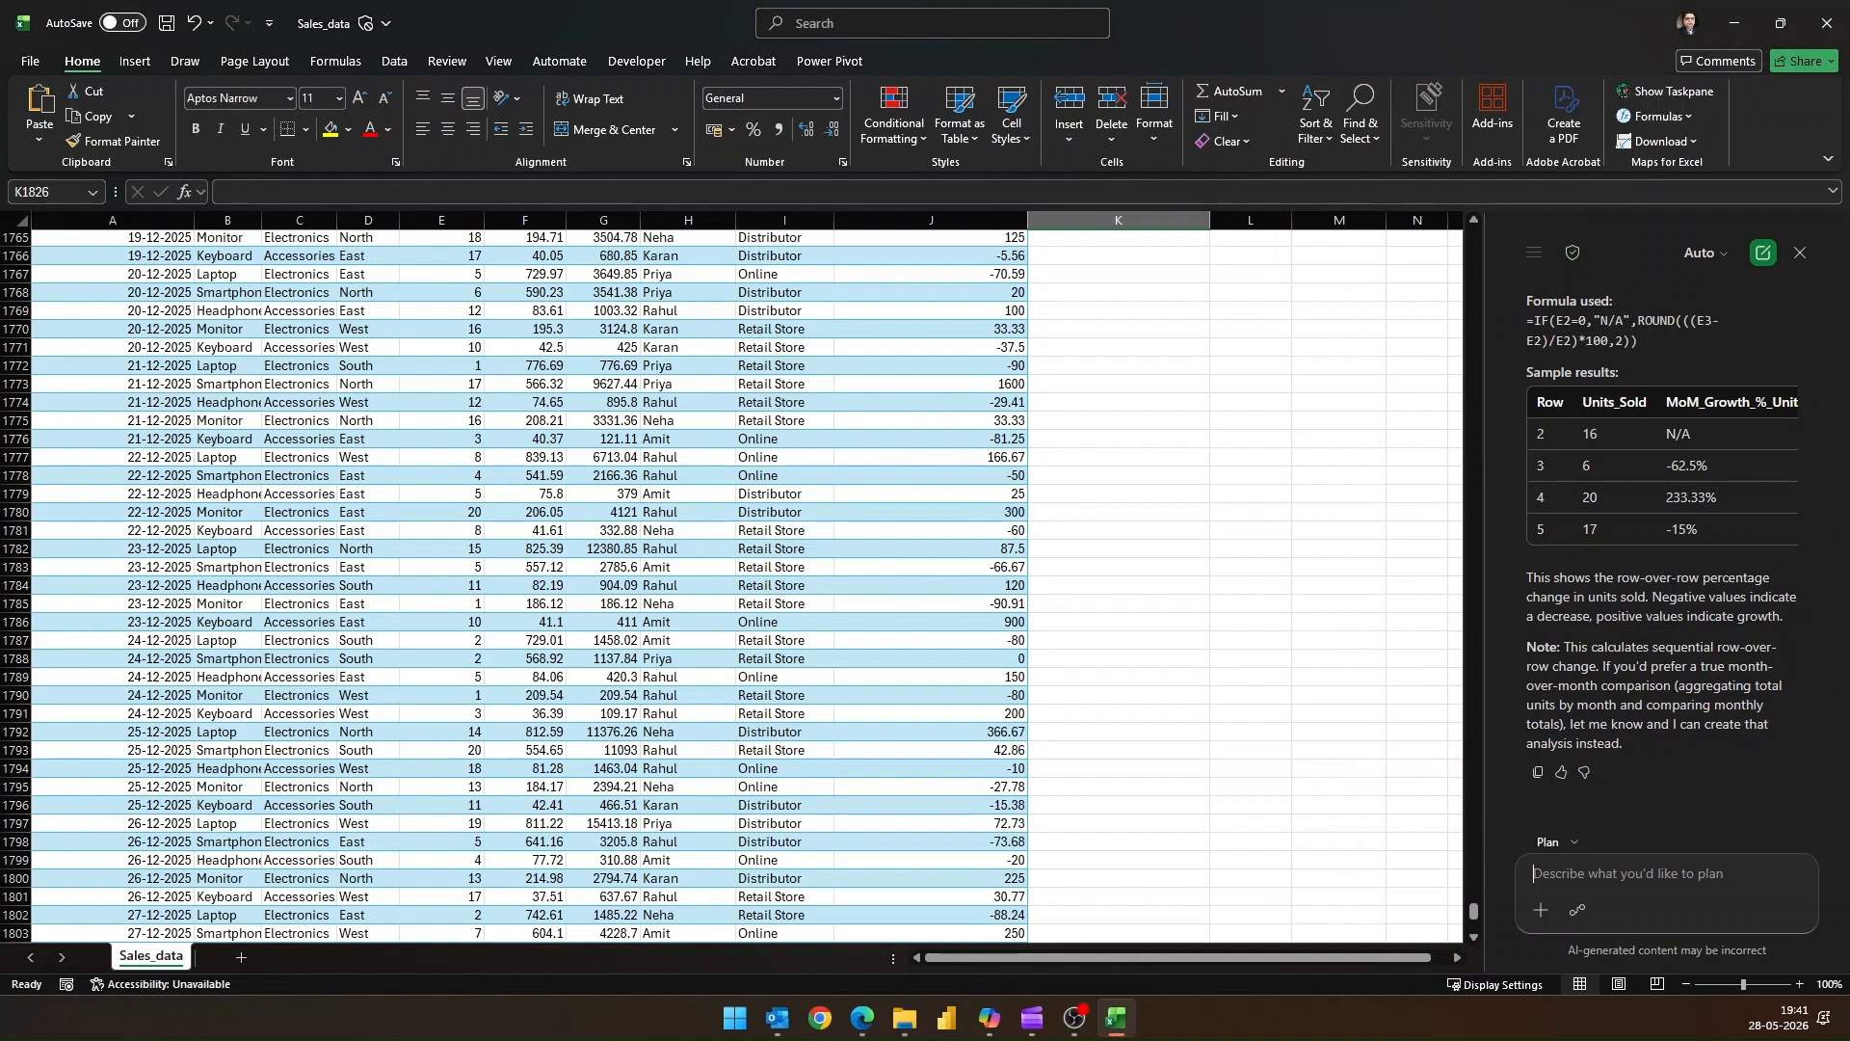
click(1611, 881)
text(Build dashb)
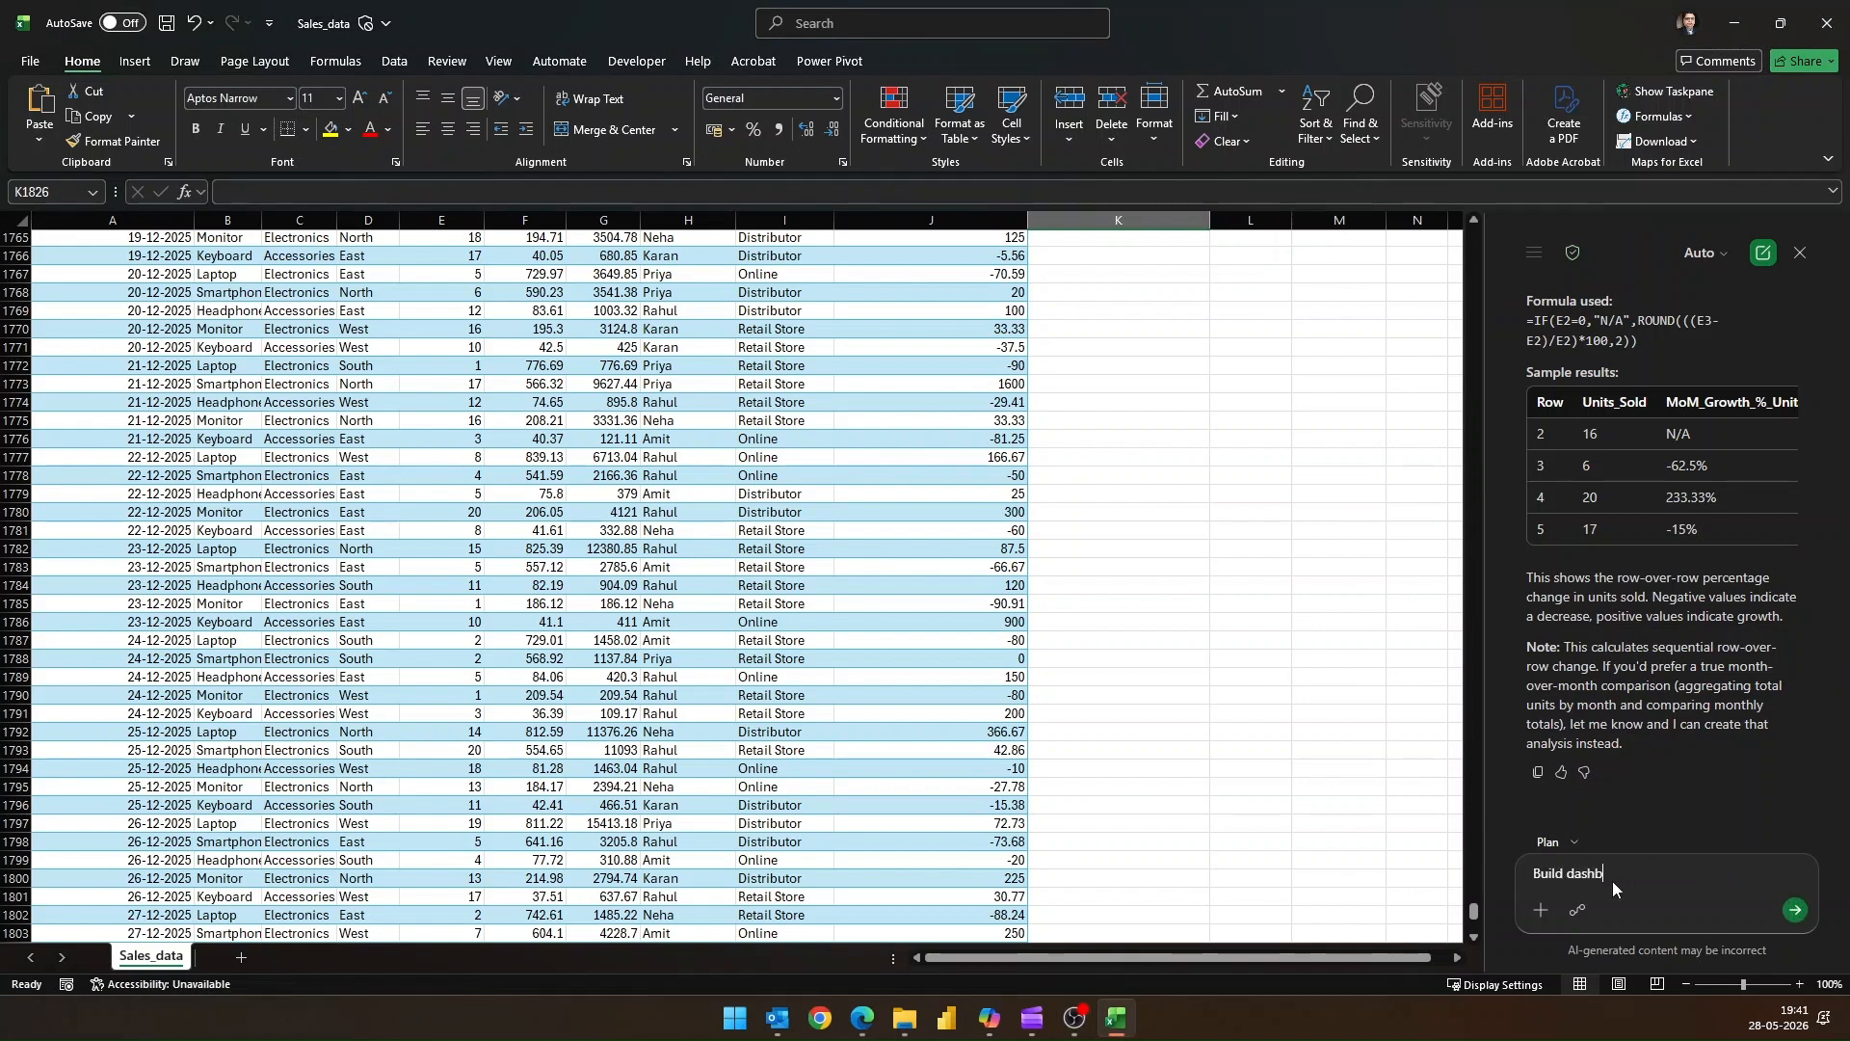
text(ord for this dataset to show overall revenue from May to Decemeber)
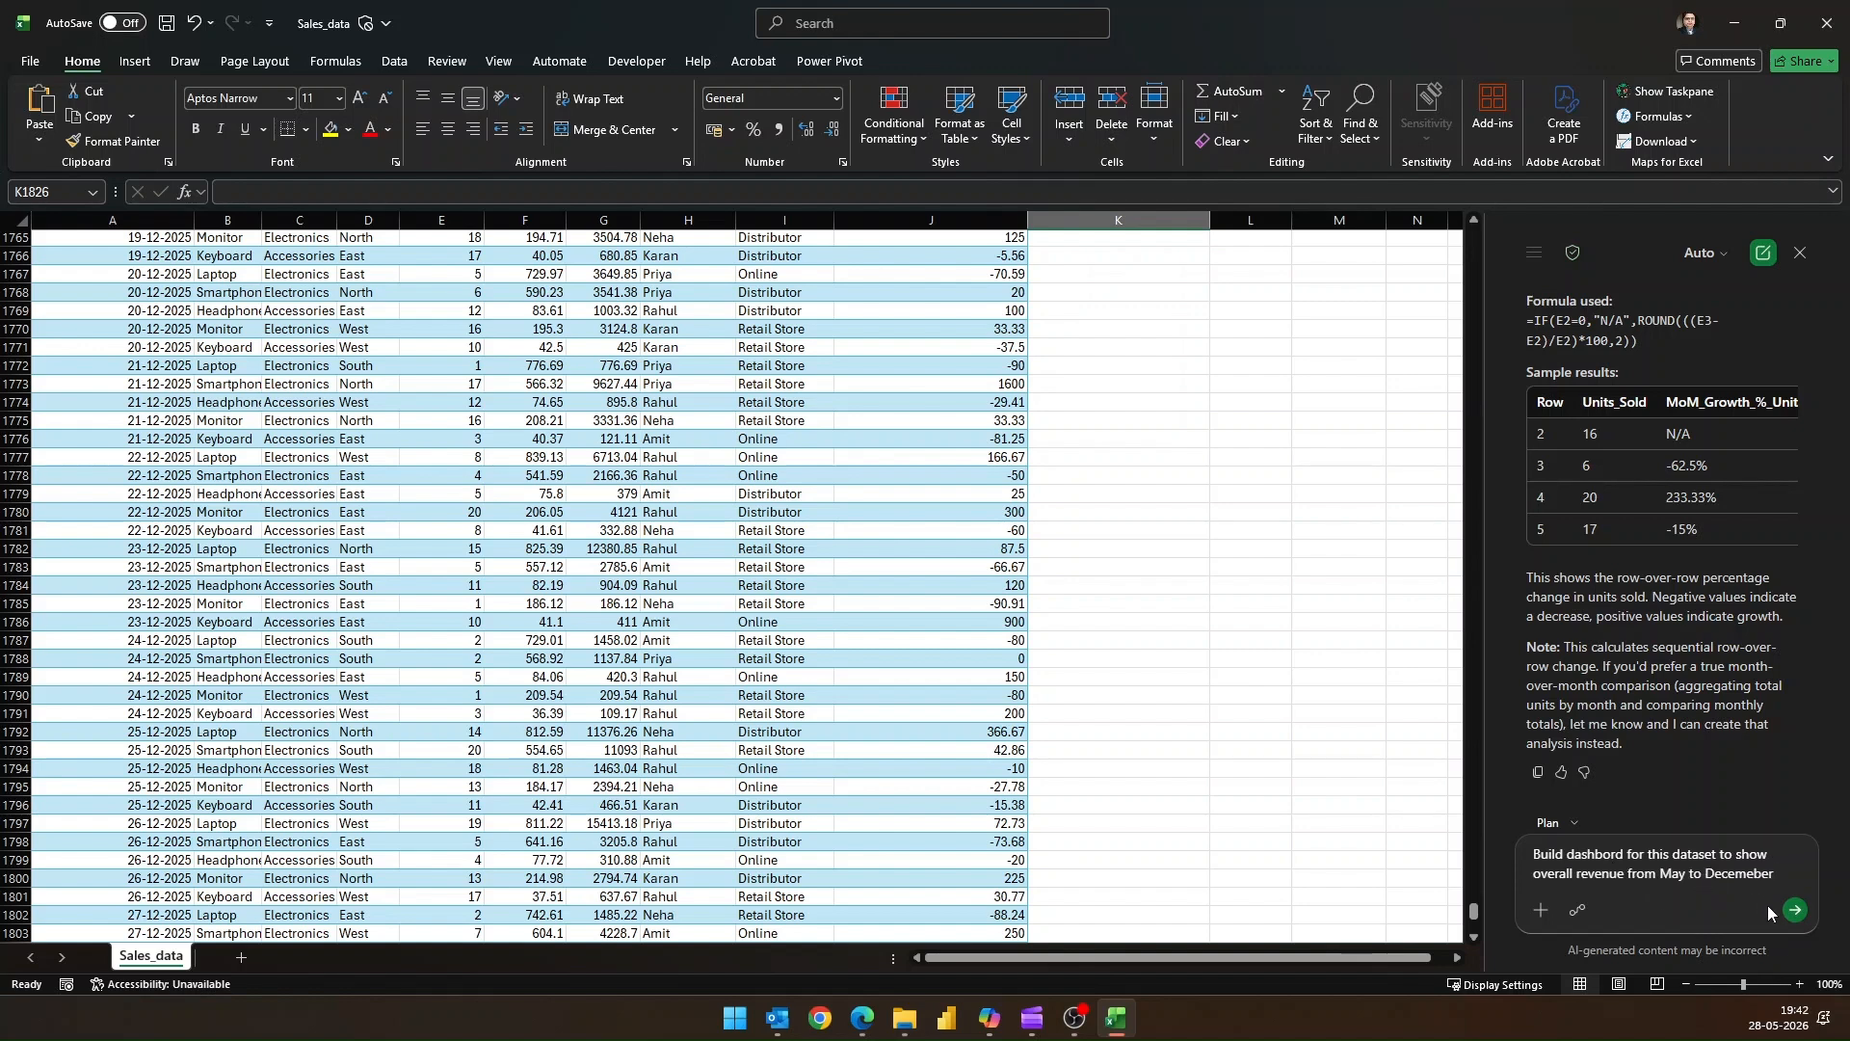
click(1794, 913)
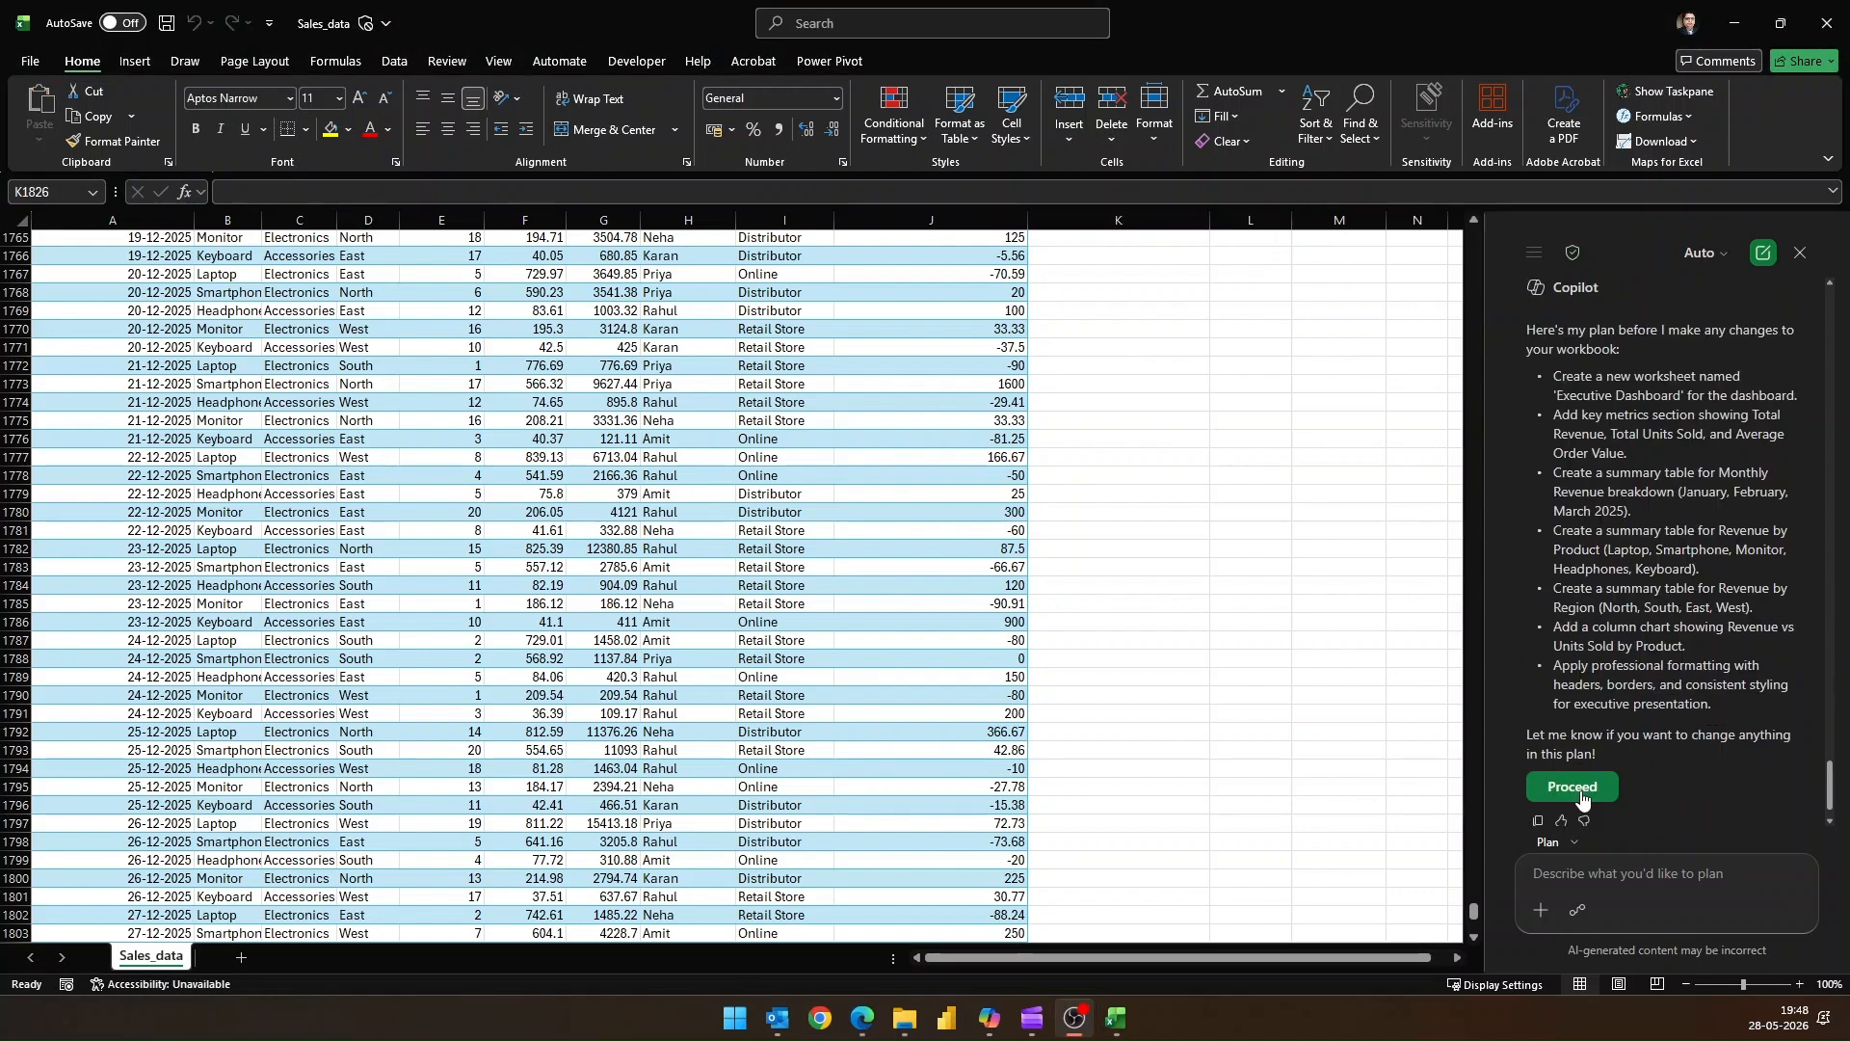
Approve Copilot's plan for the Executive Dashboard worksheet, and review the dashboard and Copilot's description of it.
click(1581, 785)
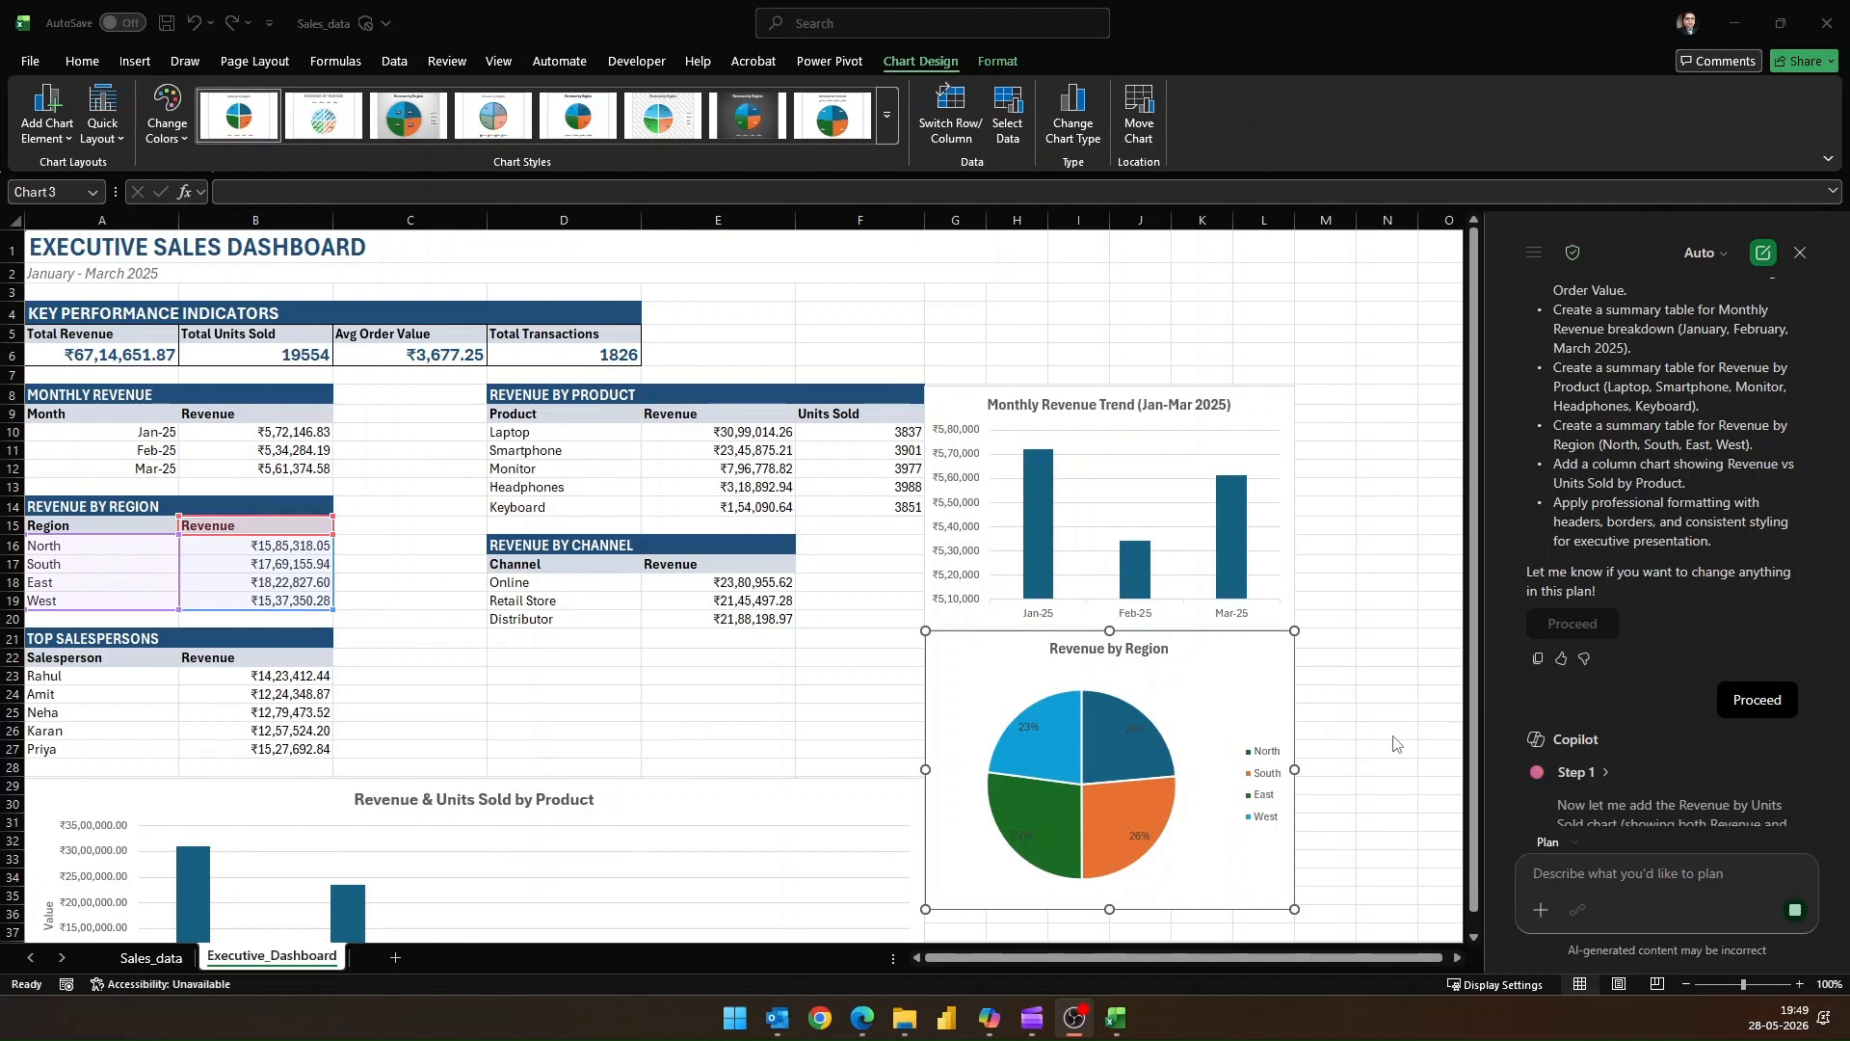
scroll(1397, 771, down, 3)
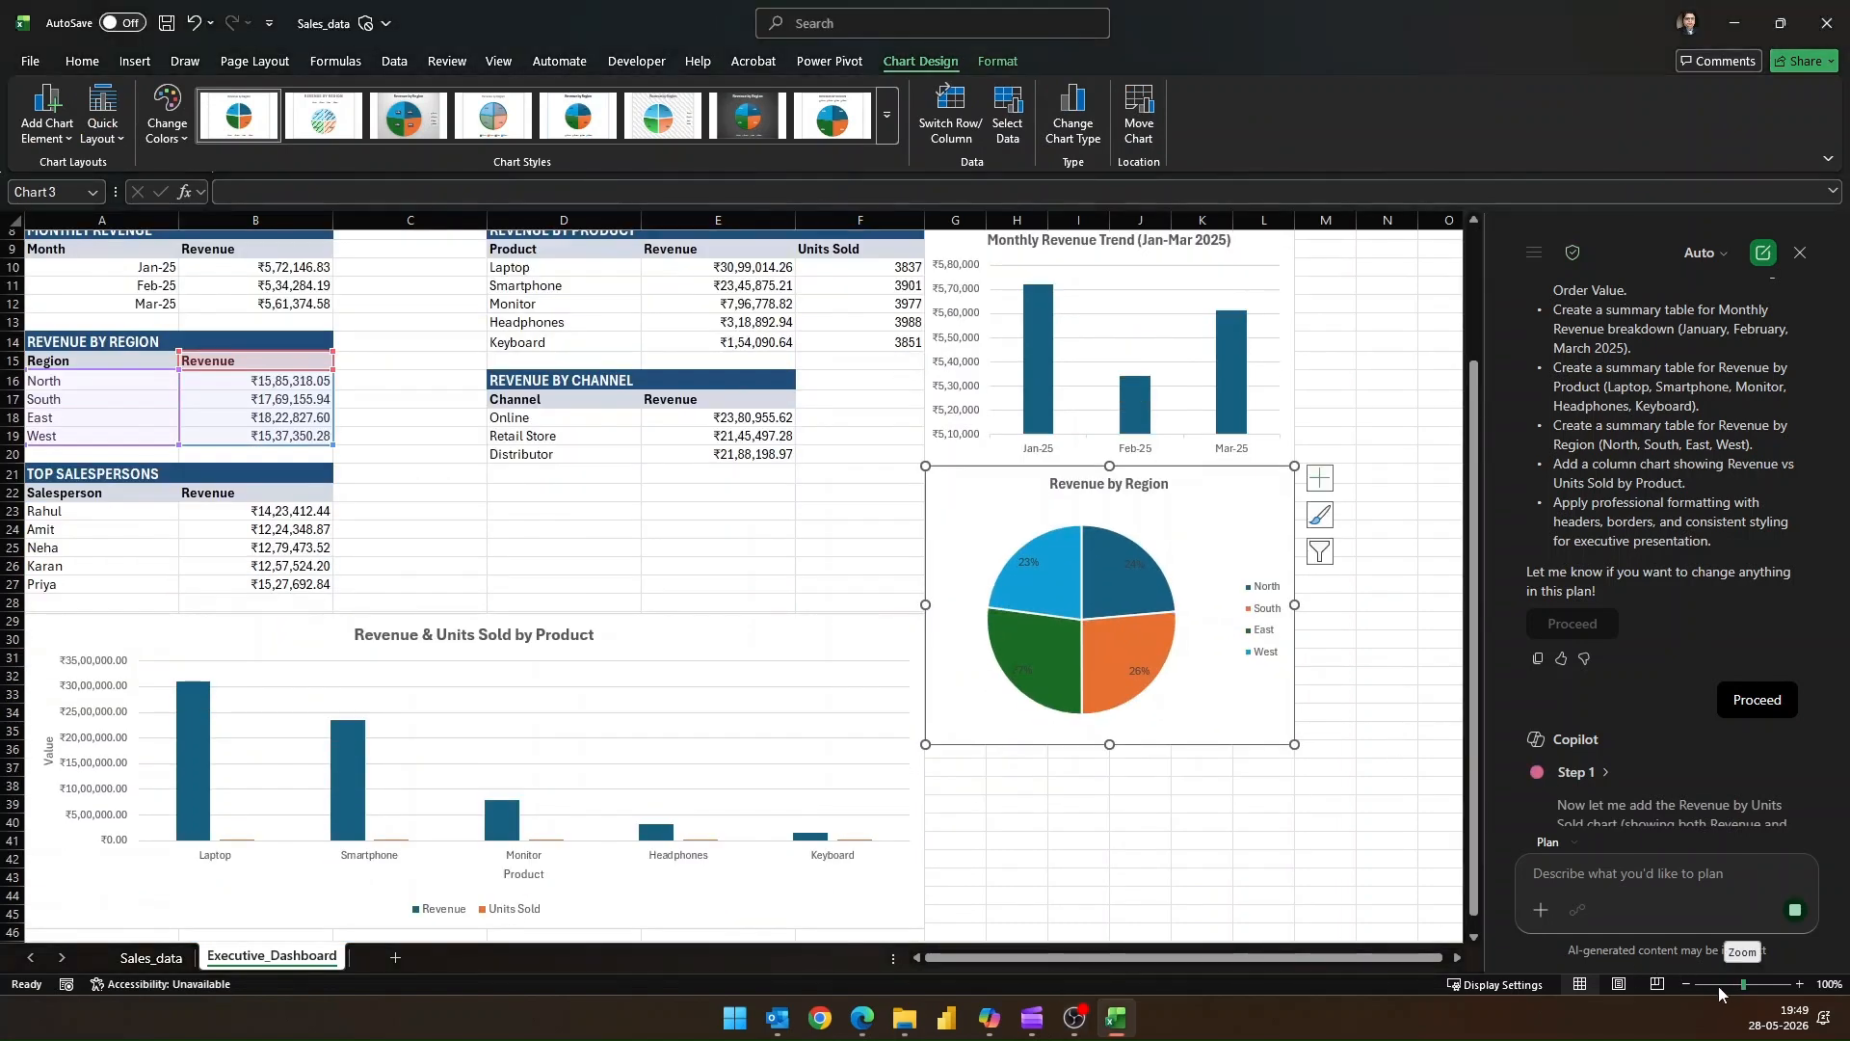
click(1719, 985)
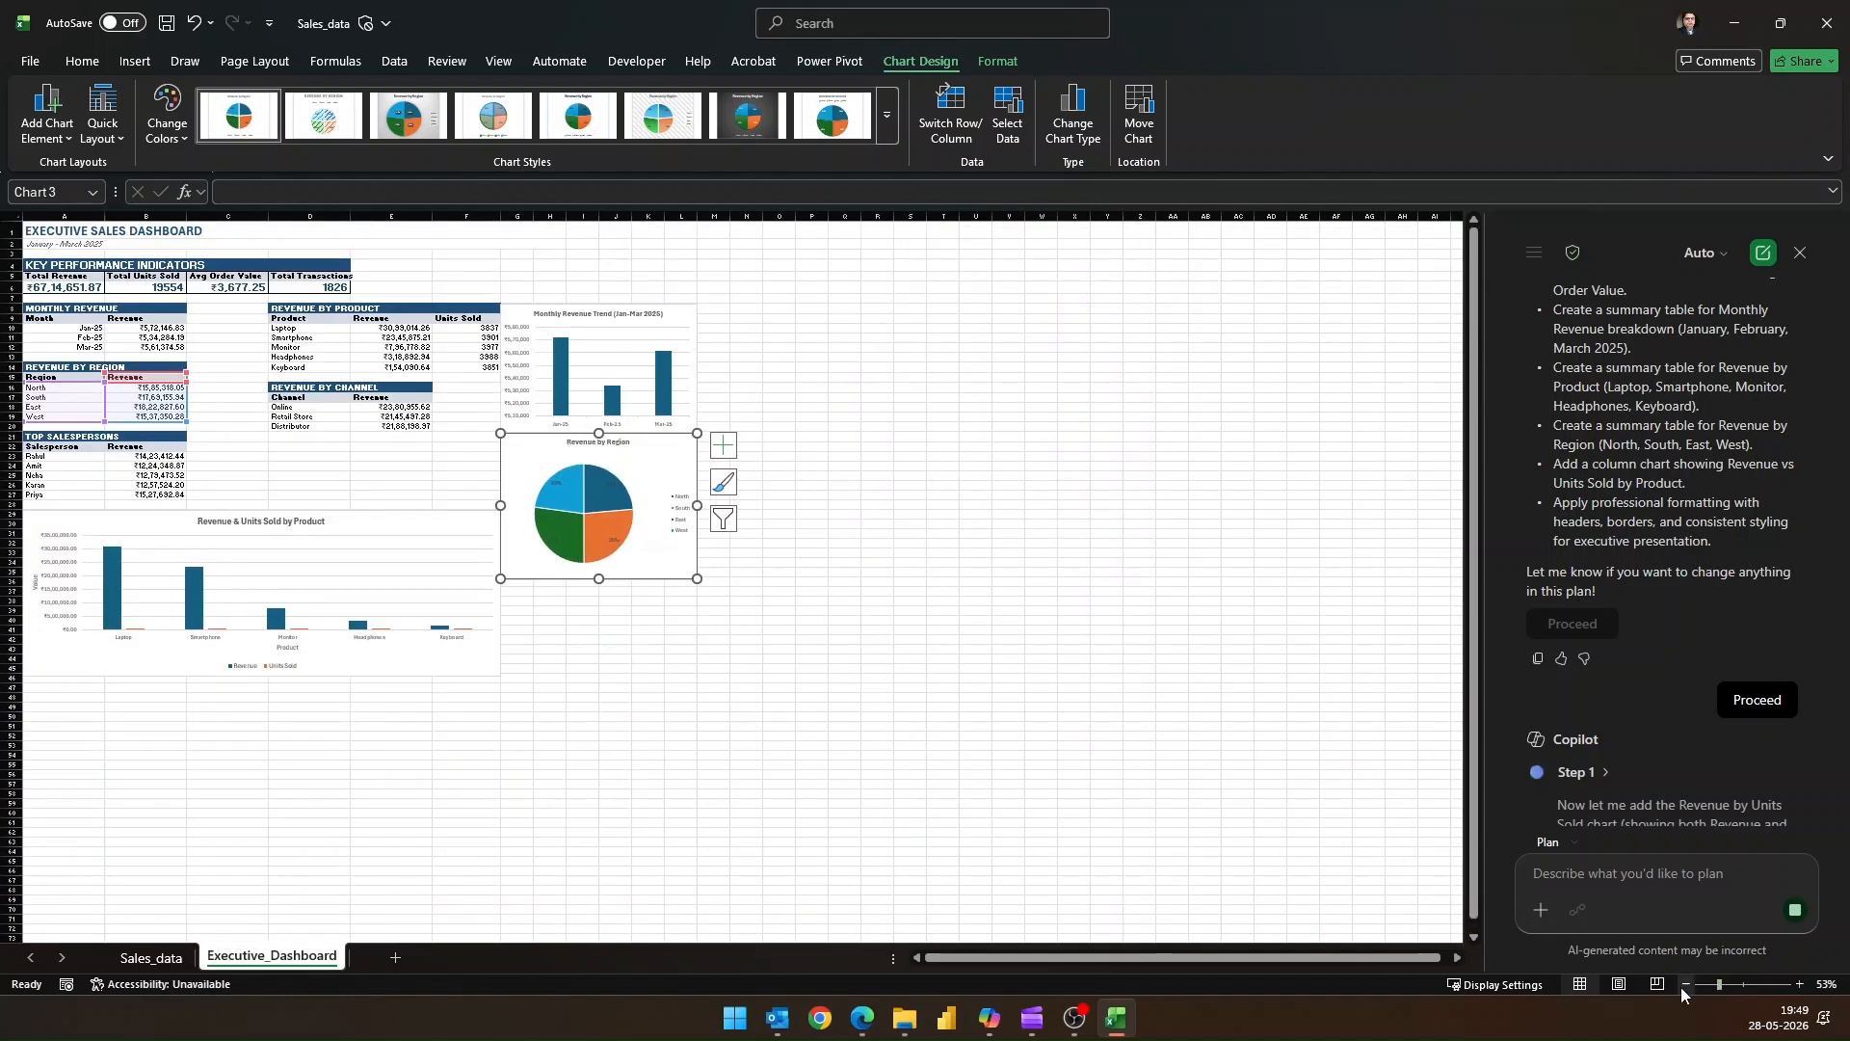
click(1731, 984)
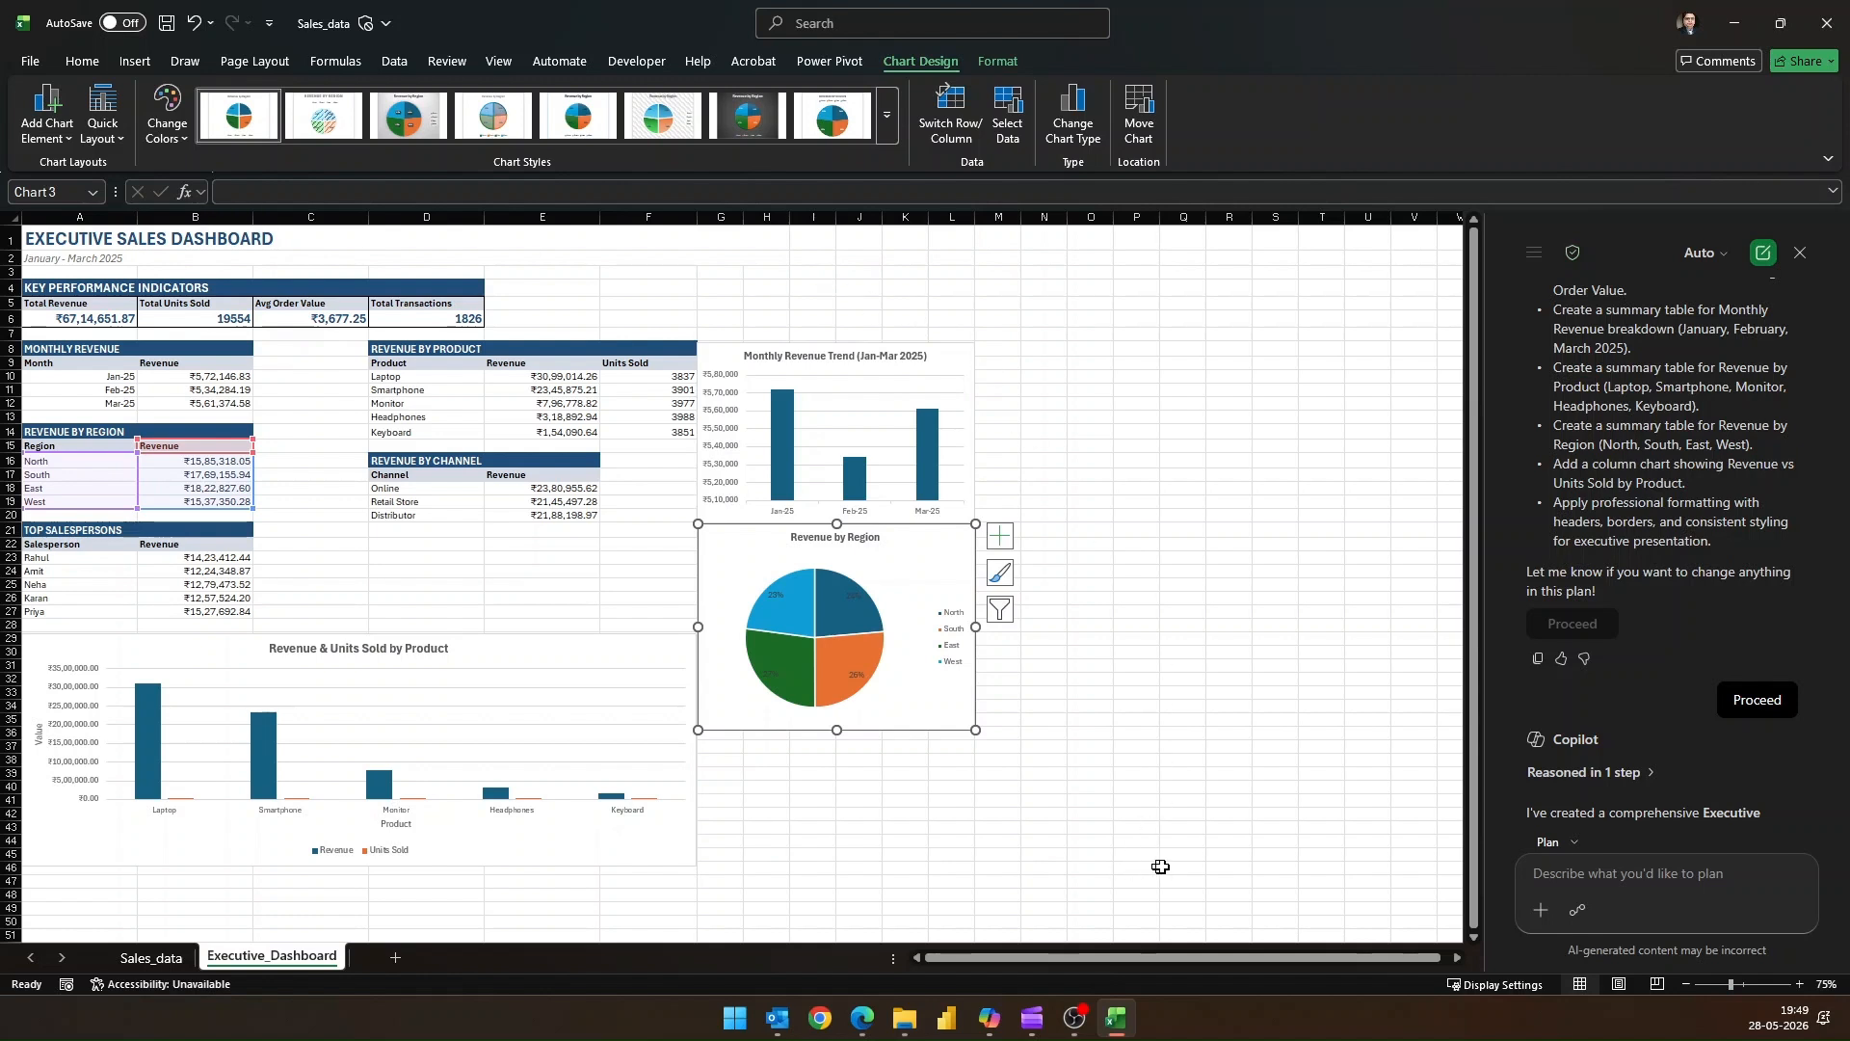
scroll(1791, 800, down, 10)
scroll(1791, 800, down, 10)
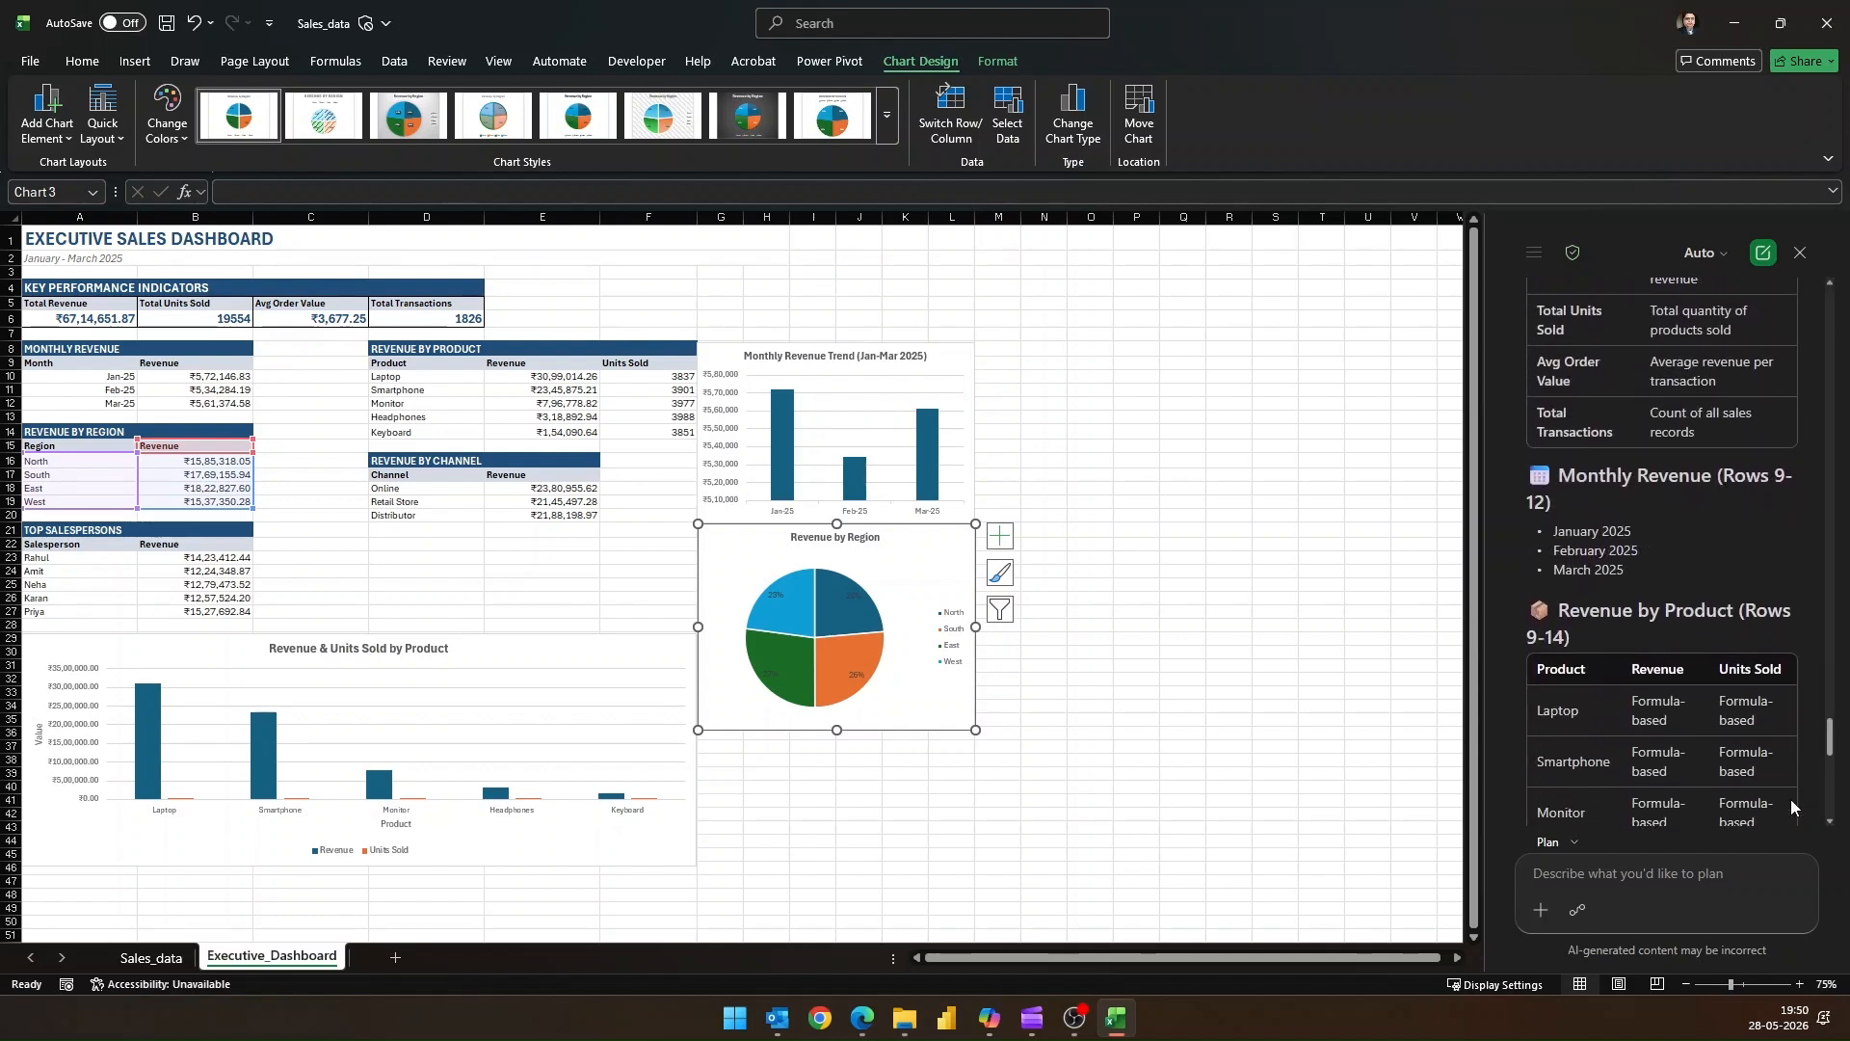
scroll(1791, 800, down, 5)
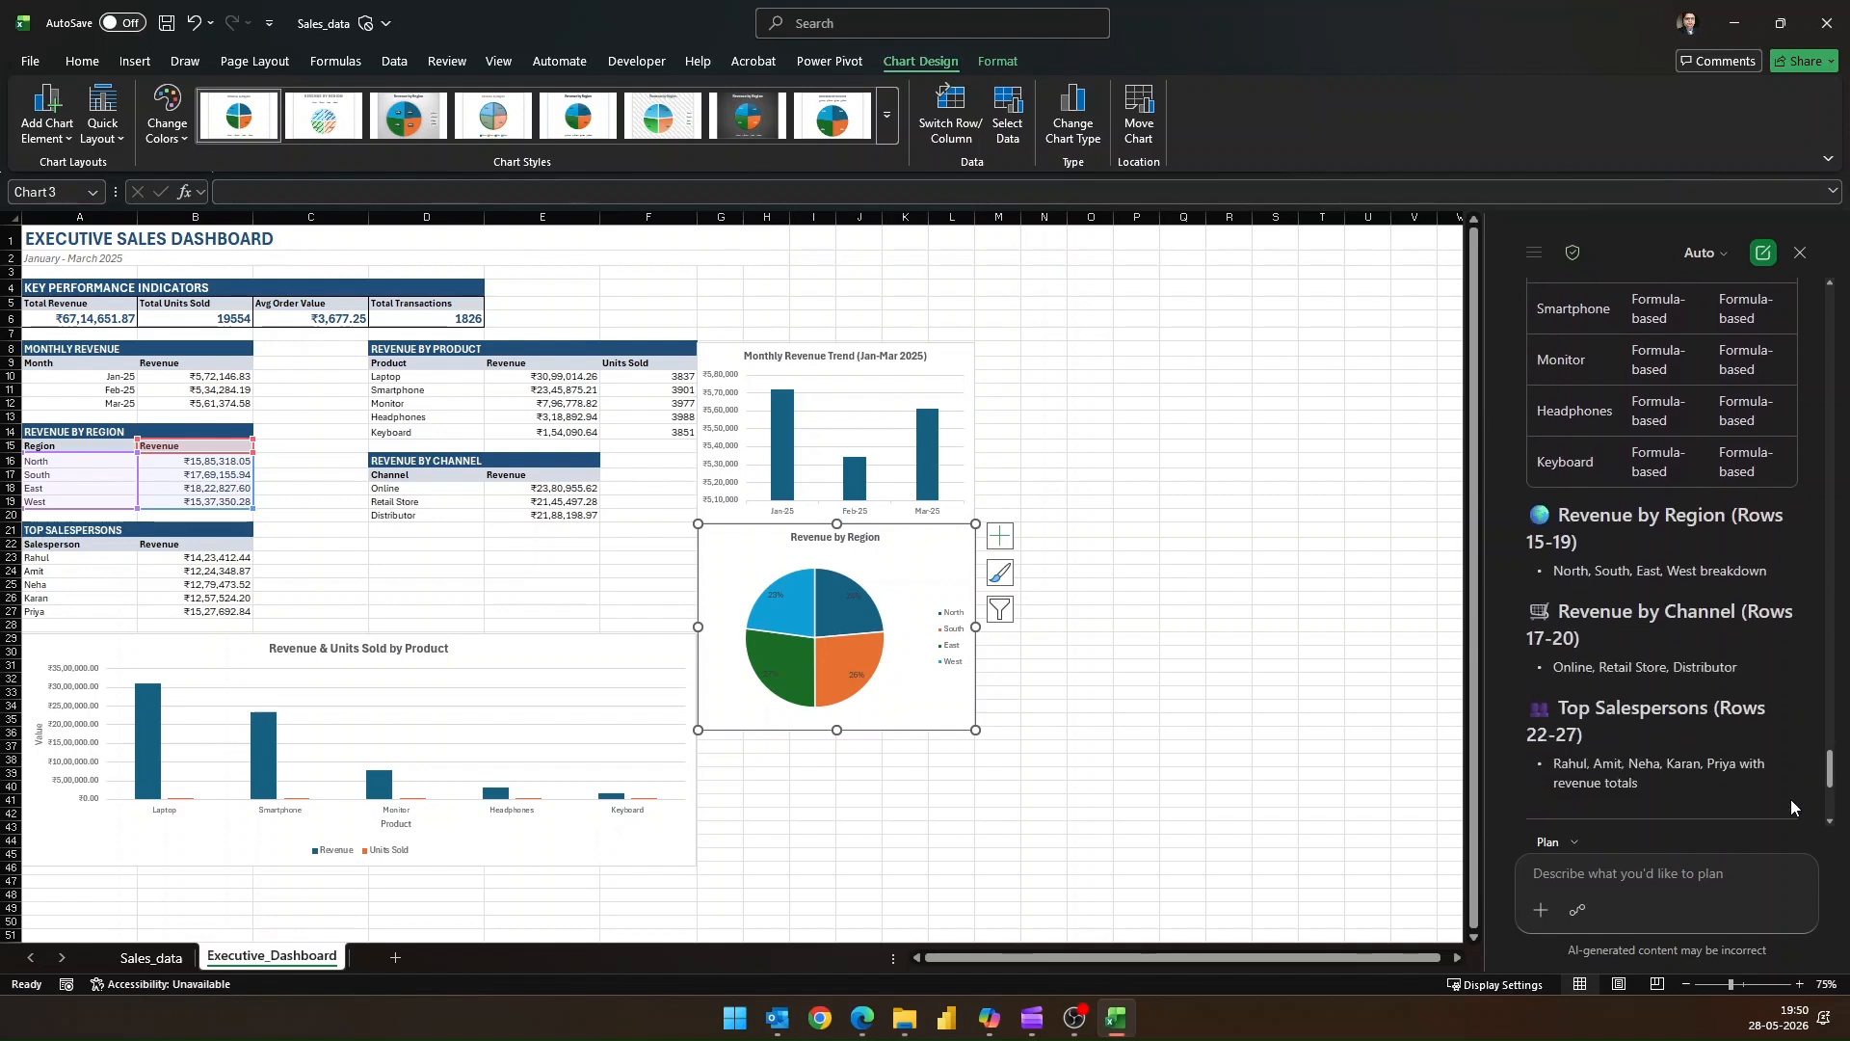